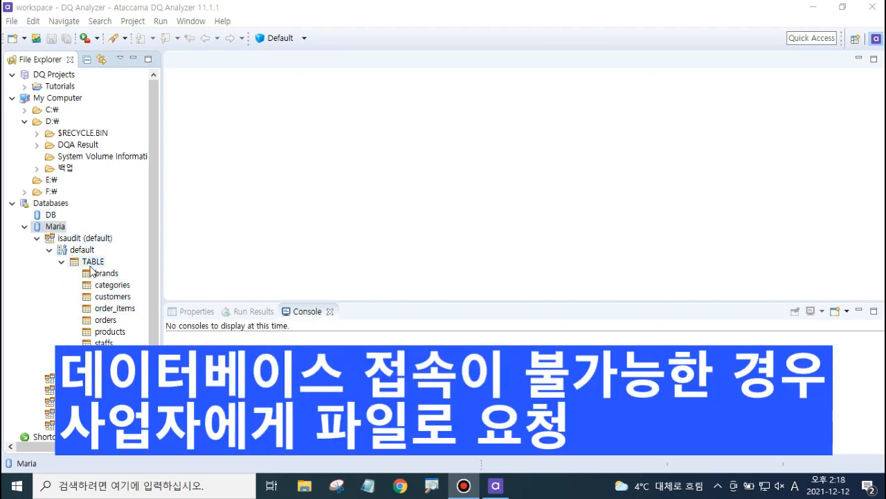
# Step: Select the customers table under isaudit in the Maria database tree and minimize the DQ Analyzer window
pyautogui.click(118, 298)
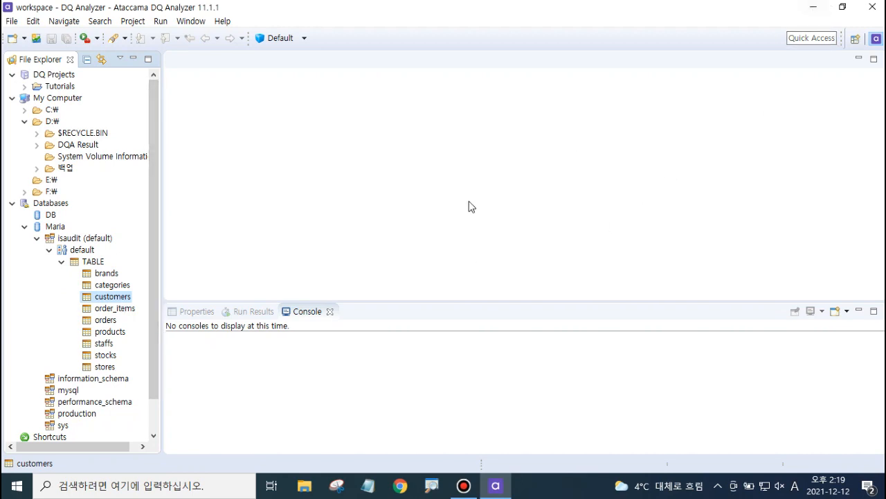
pyautogui.click(815, 11)
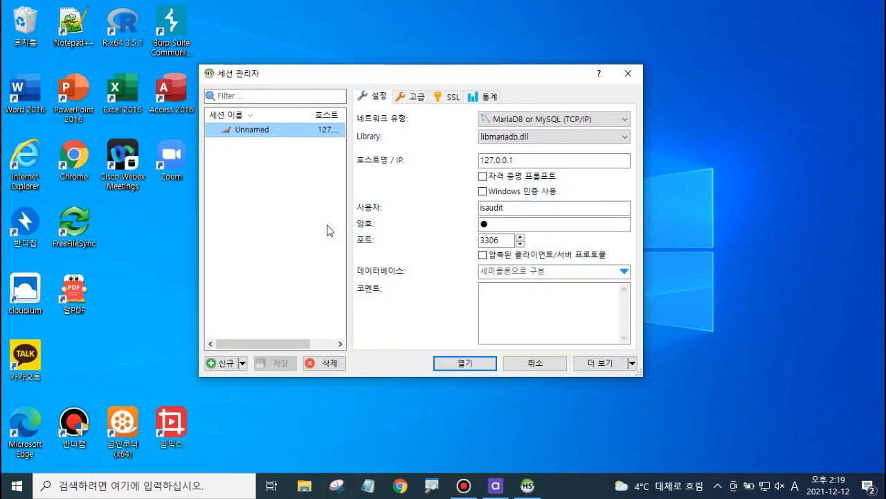
# Step: Open the Unnamed MariaDB session from the session manager to connect to the local isaudit database
pyautogui.click(473, 367)
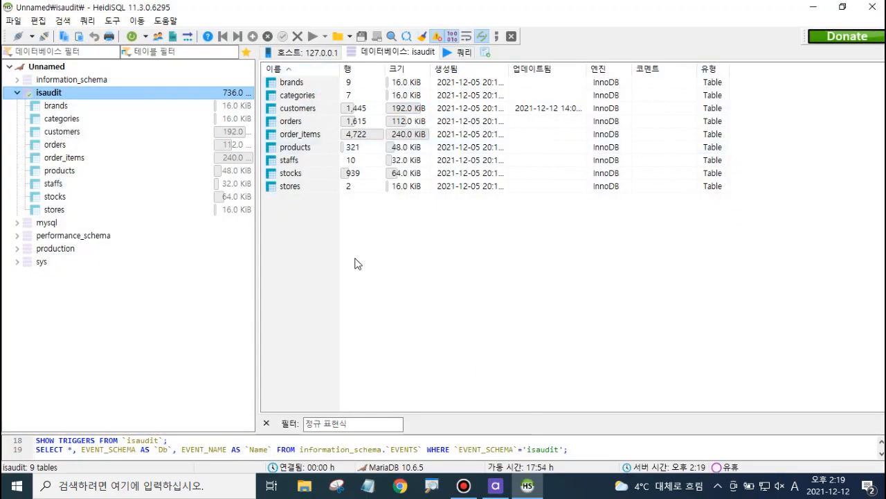
pyautogui.click(811, 7)
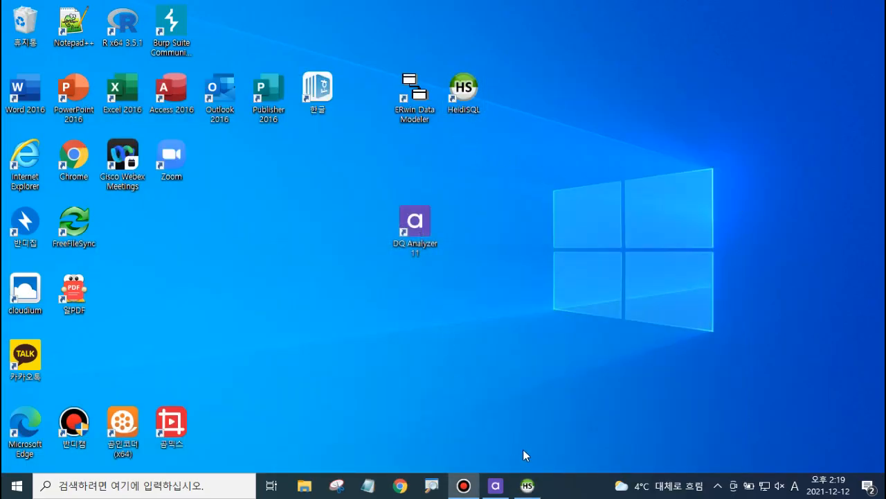
pyautogui.click(527, 486)
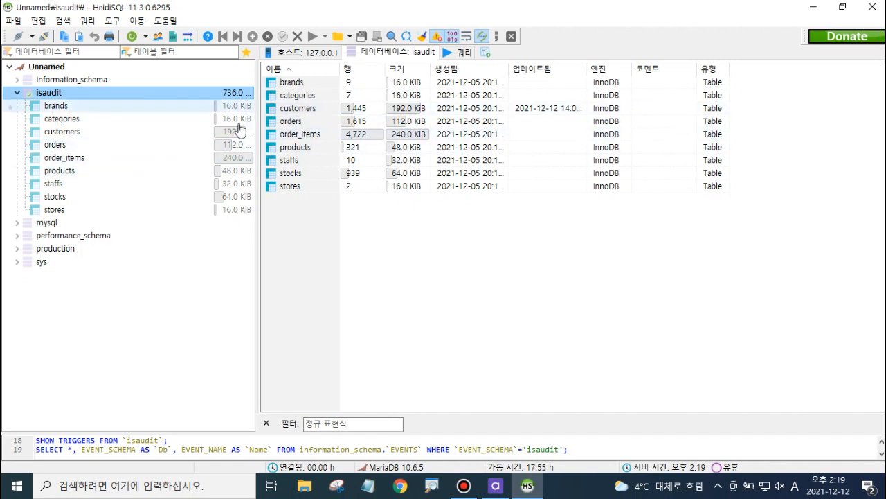
# Step: Open the customers table, then write and run the query SELECT * FROM customers; in a query tab
pyautogui.click(62, 136)
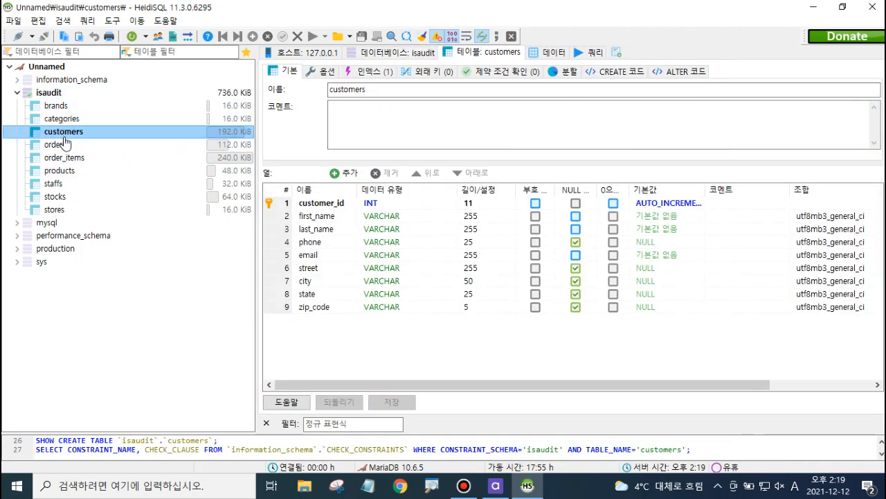
pyautogui.click(599, 53)
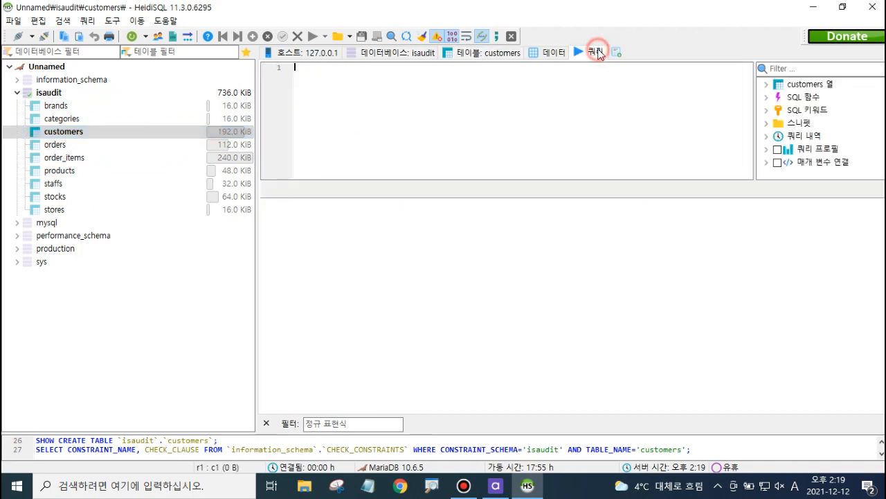
pyautogui.click(380, 106)
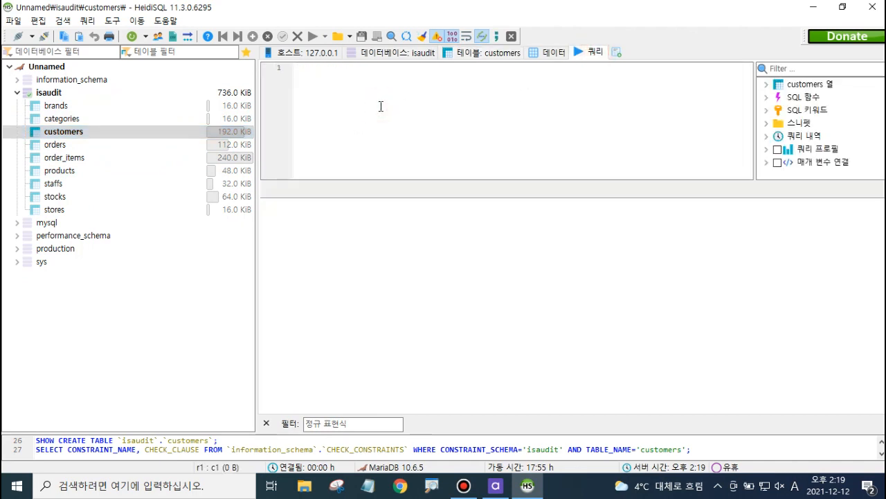
pyautogui.write('select ')
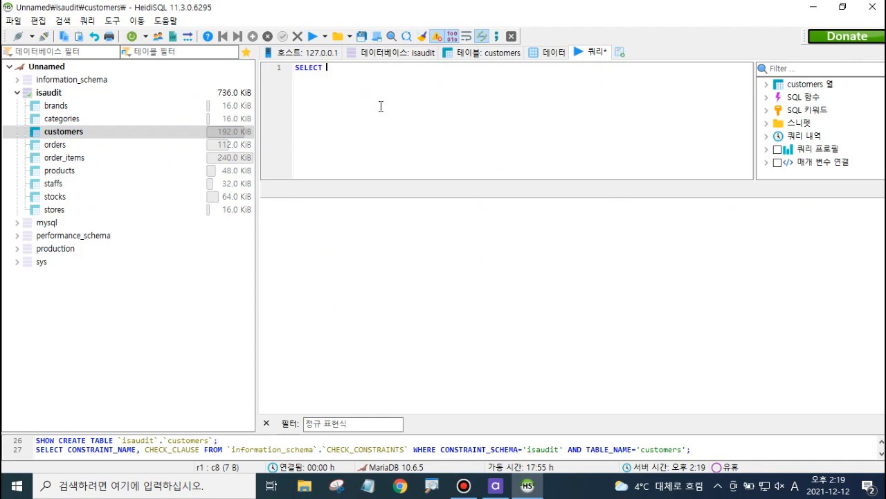
pyautogui.write('* from customers')
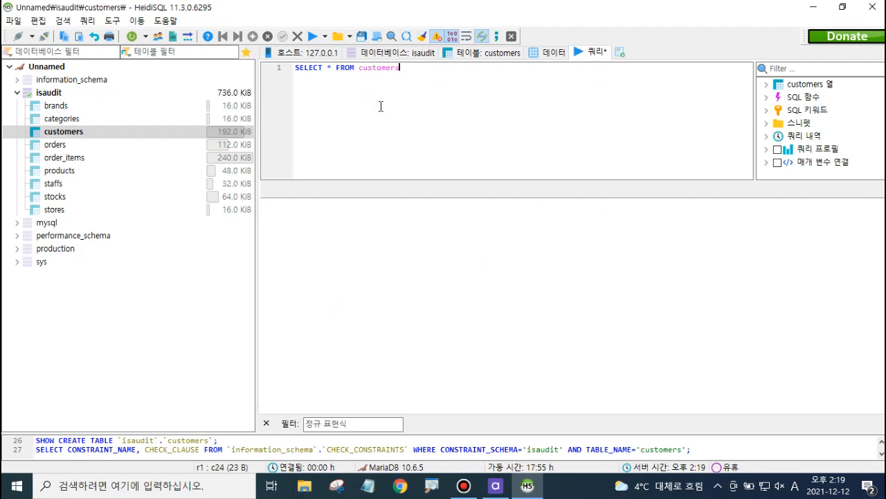
pyautogui.write(';')
pyautogui.click(313, 36)
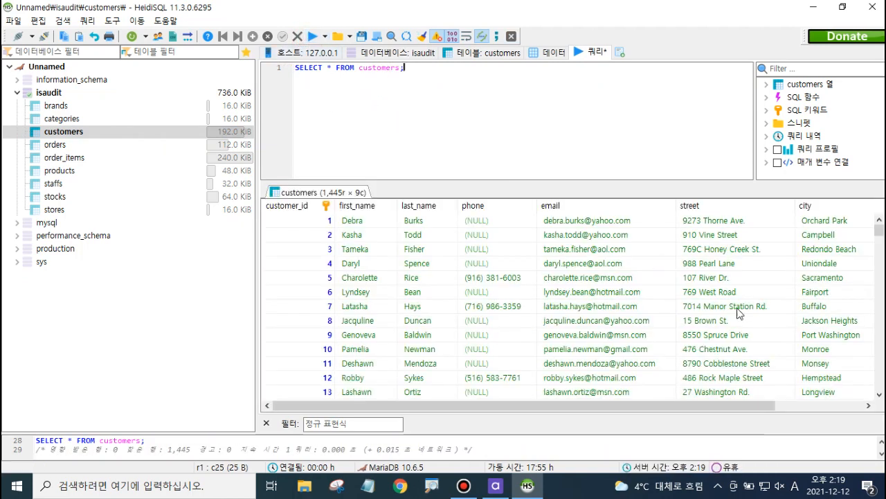
# Step: Open the Export grid rows dialog from the first row of the customers query results
pyautogui.moveTo(723, 406); pyautogui.dragTo(655, 424)
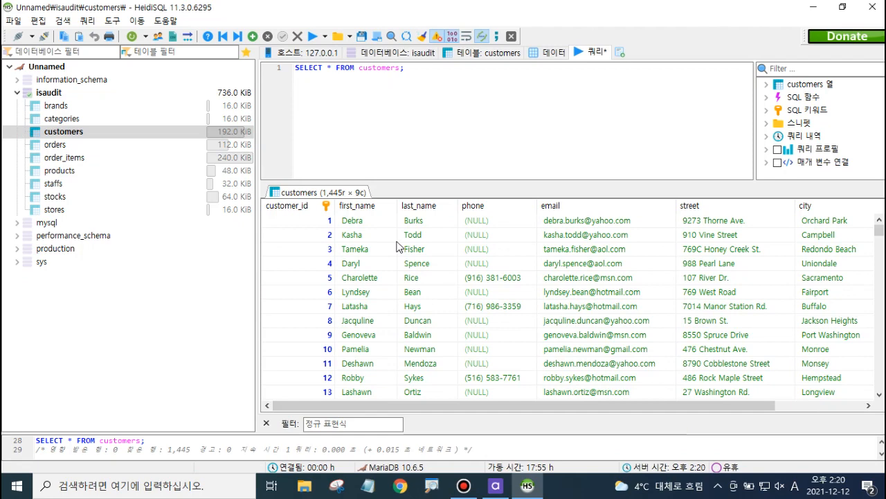
pyautogui.click(309, 219)
pyautogui.rightClick(311, 220)
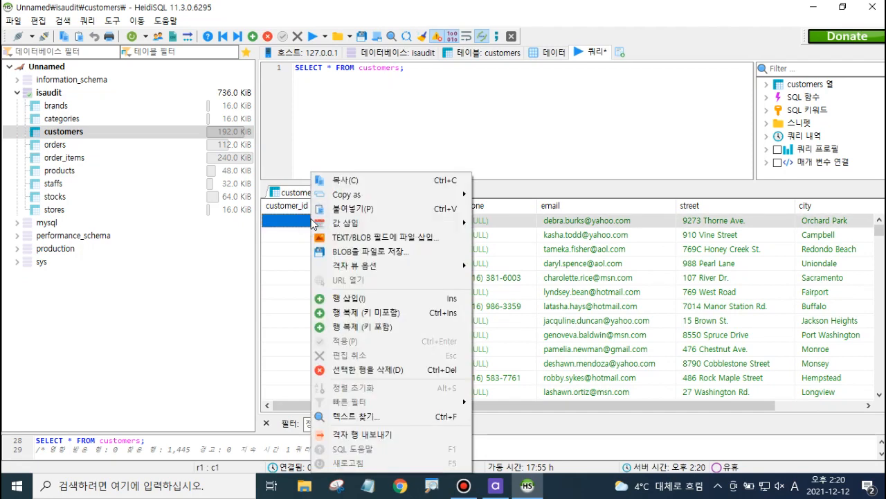
pyautogui.click(303, 229)
pyautogui.click(306, 240)
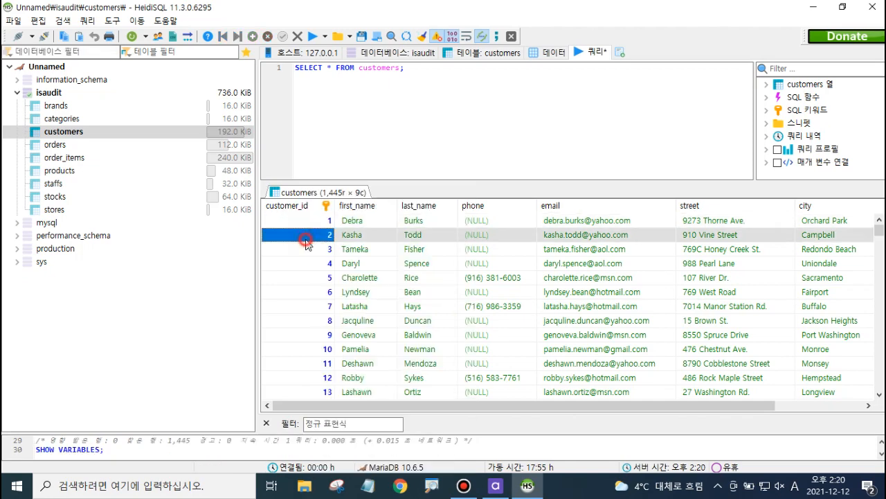
pyautogui.click(318, 220)
pyautogui.rightClick(321, 220)
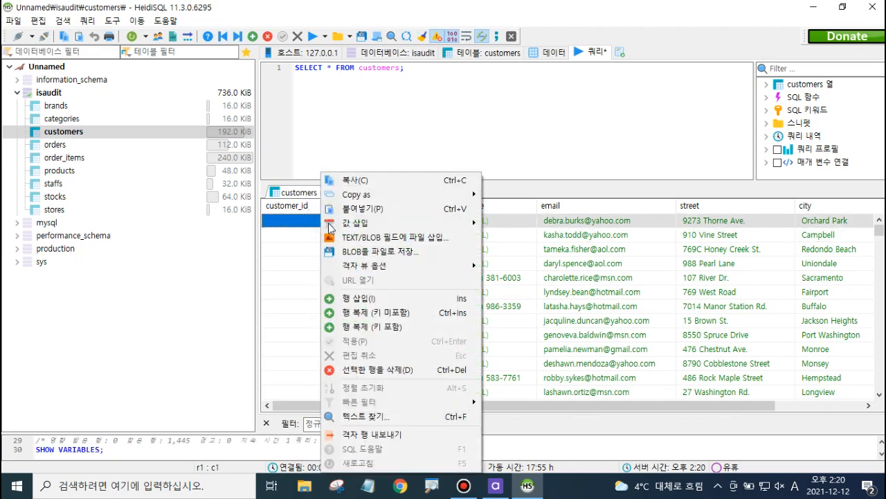
pyautogui.click(418, 437)
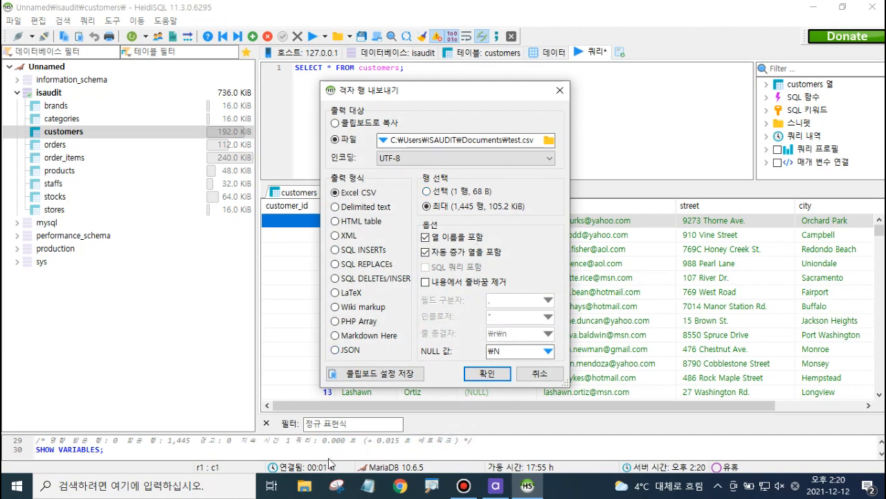
# Step: In File Explorer's Documents folder, create a new Excel worksheet named customers
pyautogui.click(310, 487)
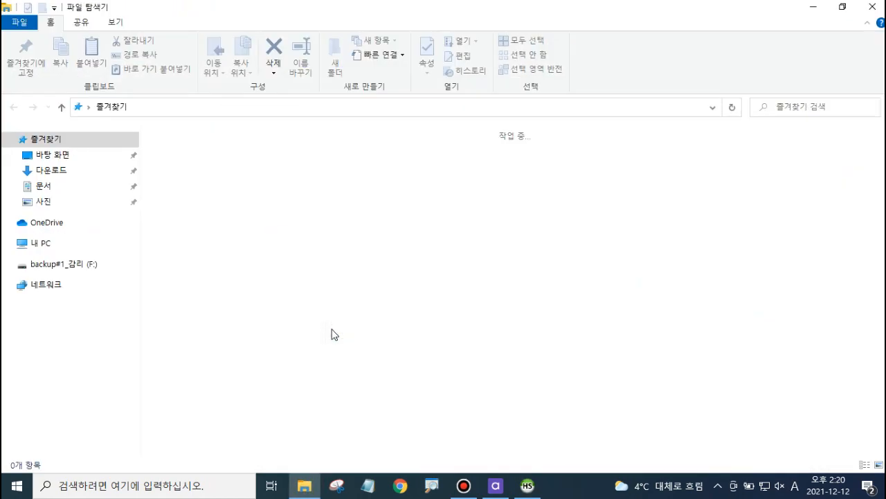
pyautogui.click(47, 202)
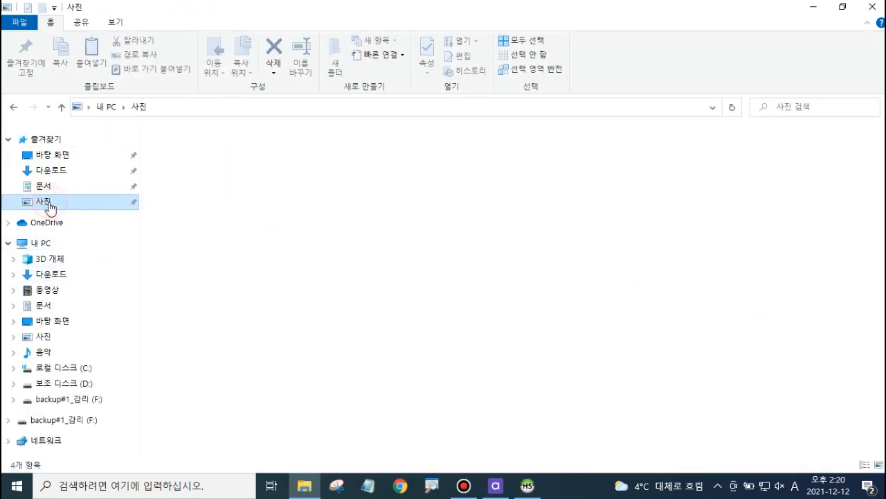
pyautogui.click(54, 189)
pyautogui.rightClick(243, 245)
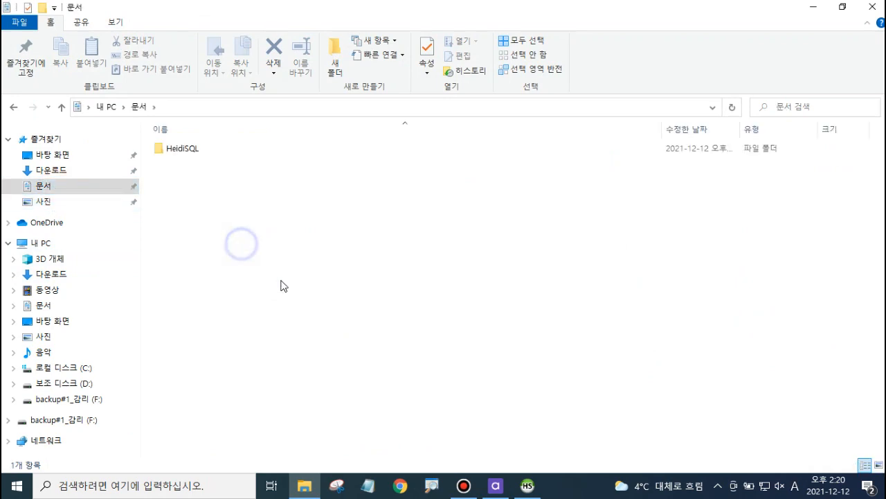
pyautogui.click(349, 413)
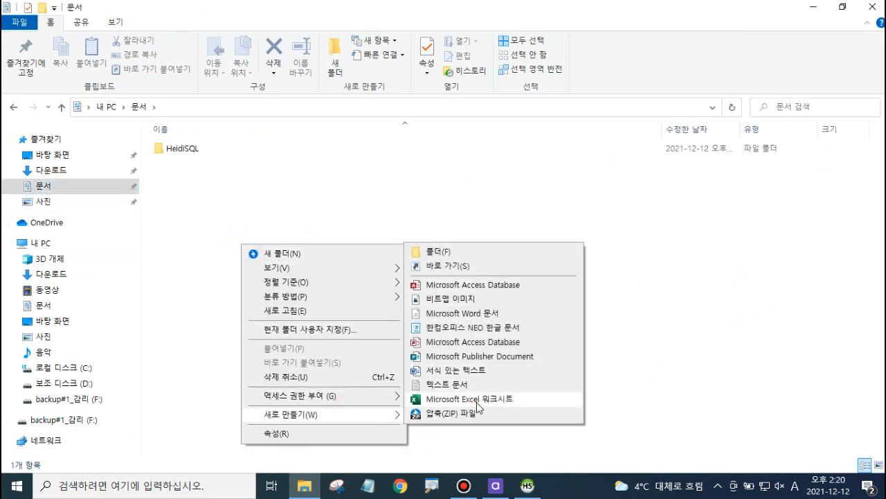
pyautogui.click(476, 398)
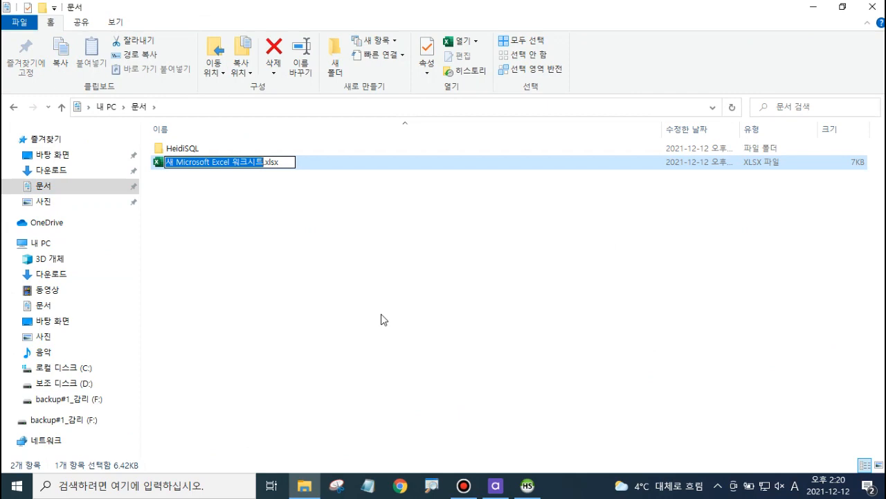
pyautogui.write('c')
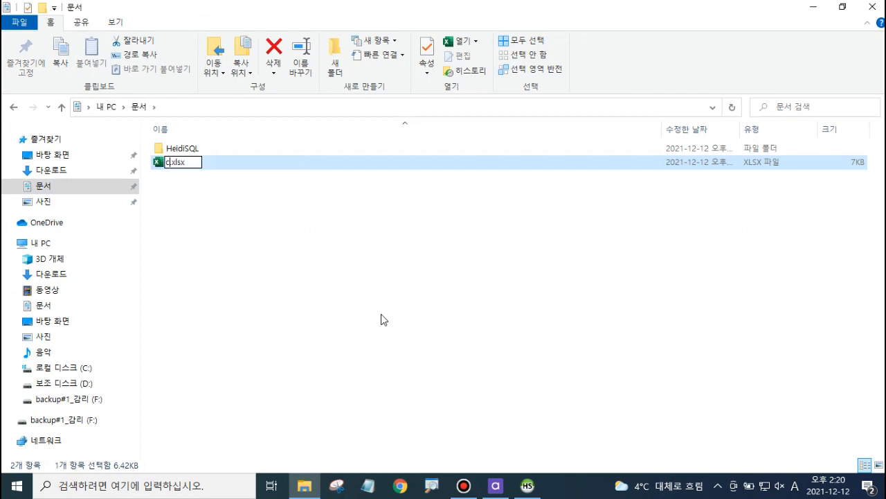
pyautogui.write('ustomers')
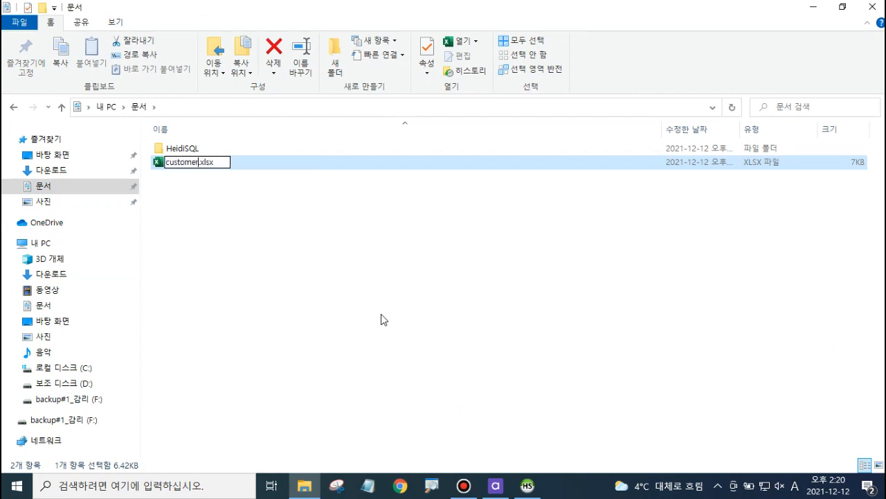
pyautogui.click(381, 315)
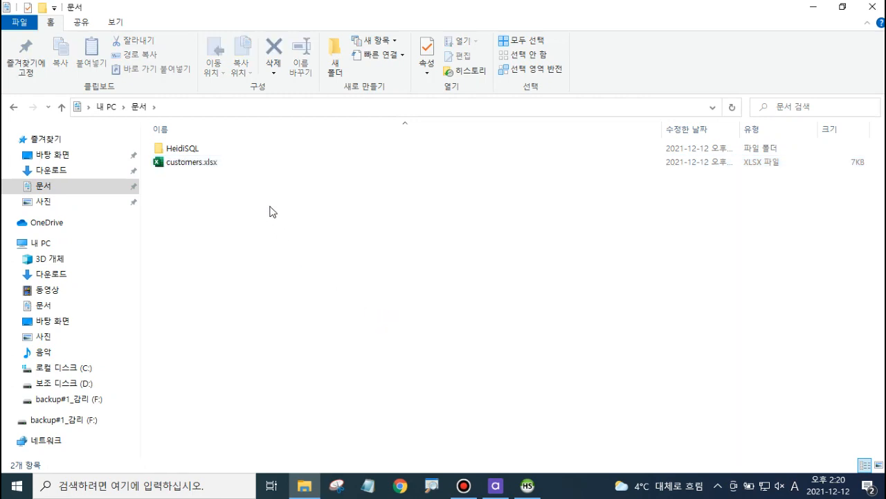
# Step: Rename customers.xlsx to customers.csv
pyautogui.click(253, 167)
pyautogui.press('F2')
pyautogui.press('Right')
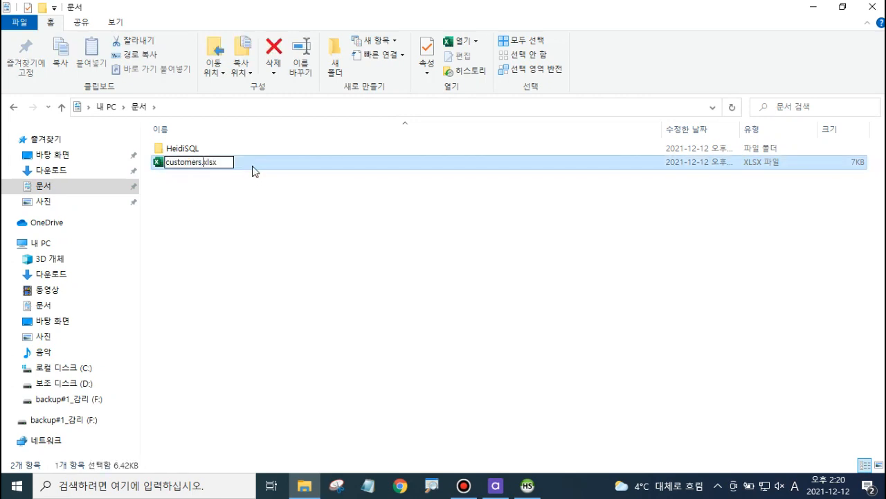
pyautogui.hotkey('shift', 'End')
pyautogui.write('csv')
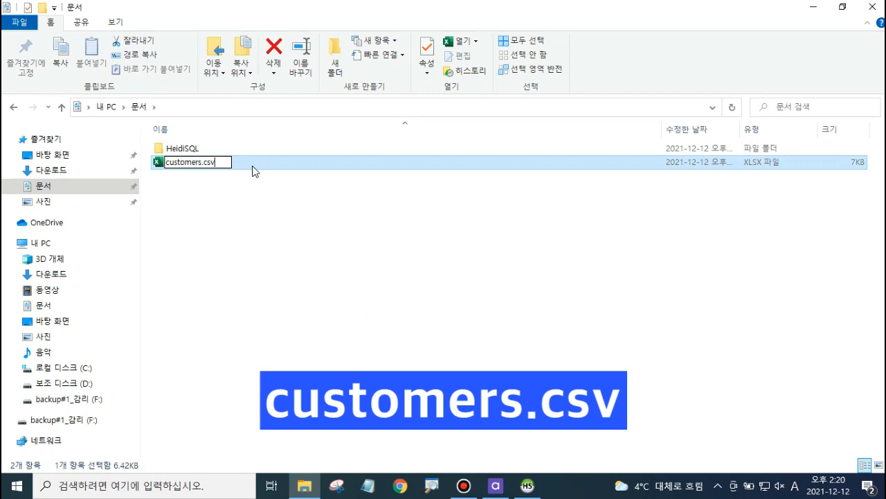
pyautogui.press('Return')
pyautogui.click(482, 246)
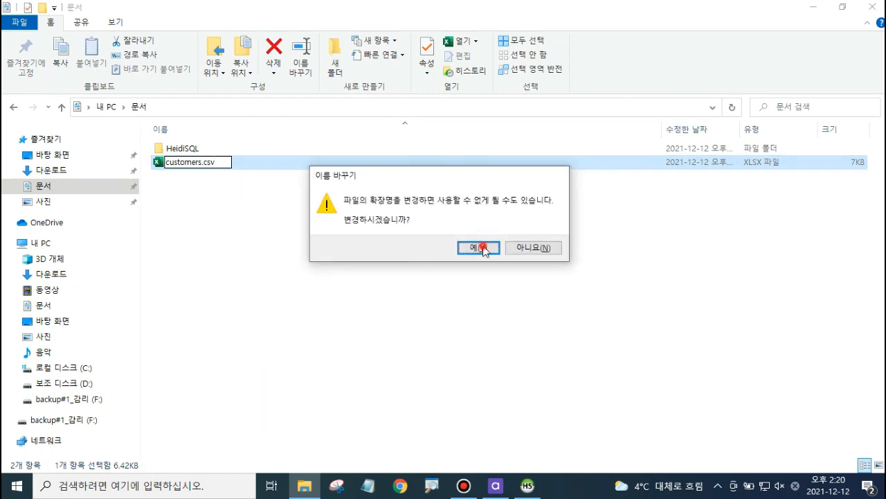
# Step: Back in the export dialog, browse to Documents and choose customers.csv as the output file
pyautogui.click(528, 488)
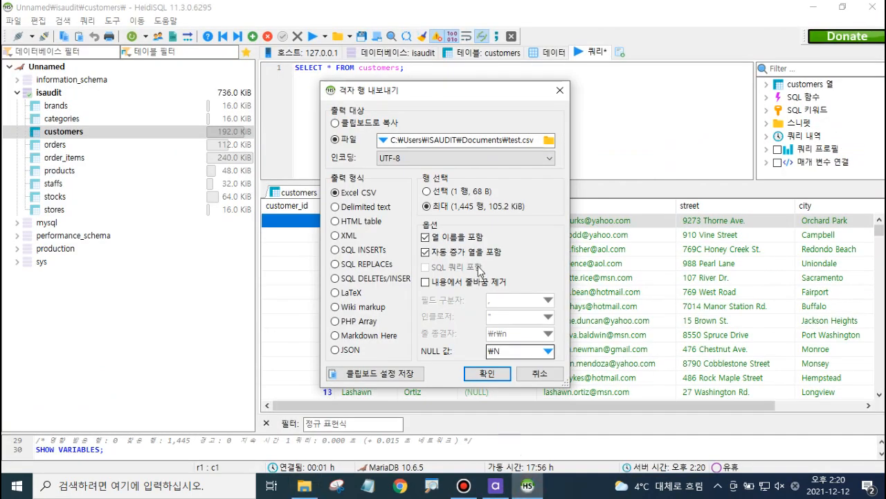
pyautogui.click(548, 141)
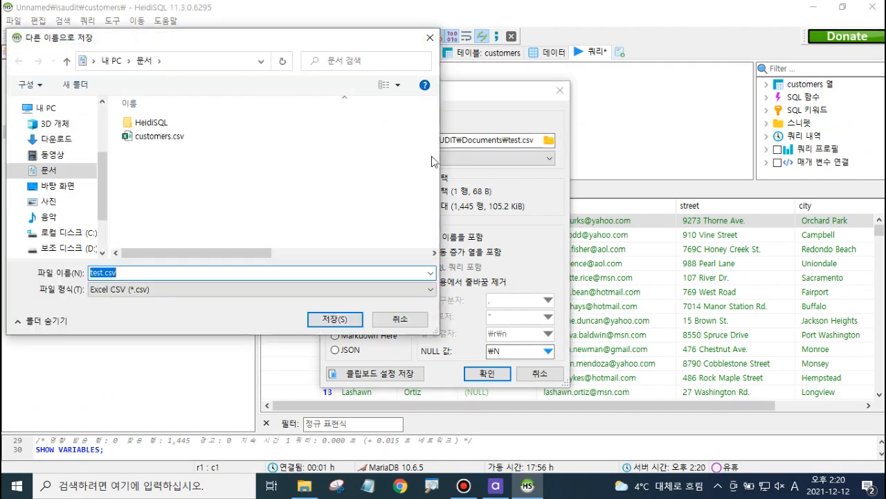
pyautogui.click(159, 140)
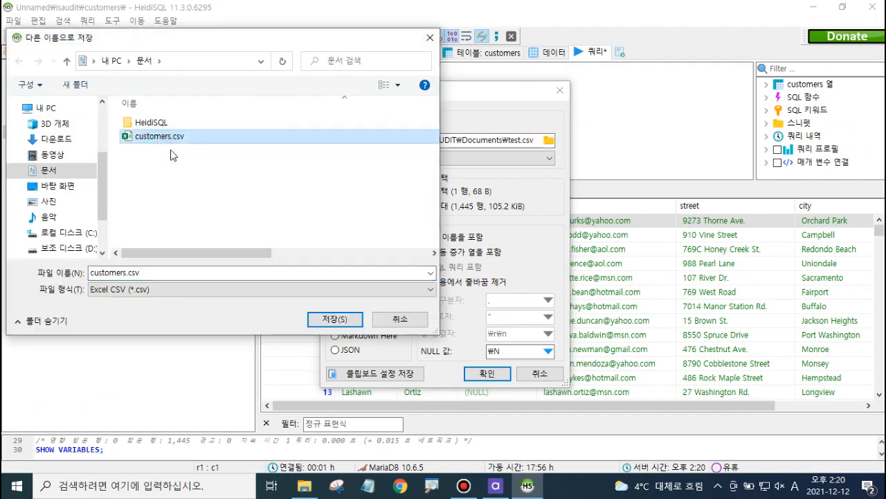
pyautogui.click(336, 320)
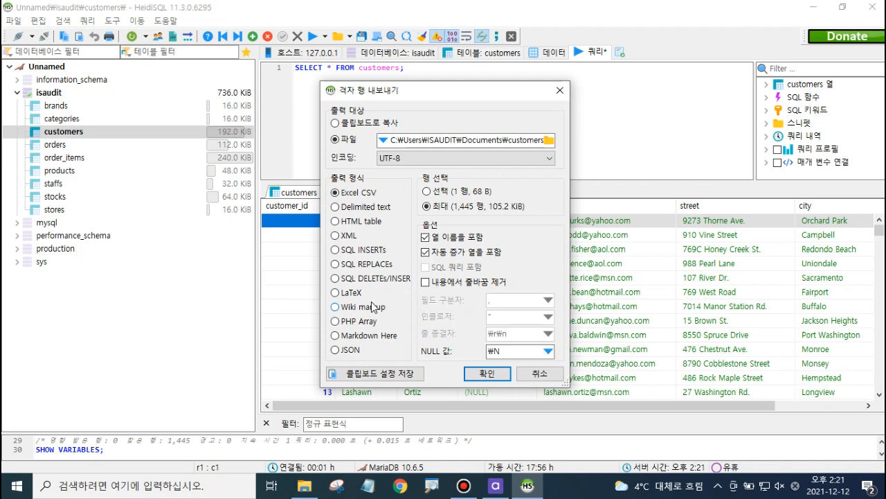
# Step: Keep the Excel CSV output format and run the export of all rows, confirming overwrite of customers.csv
pyautogui.click(337, 207)
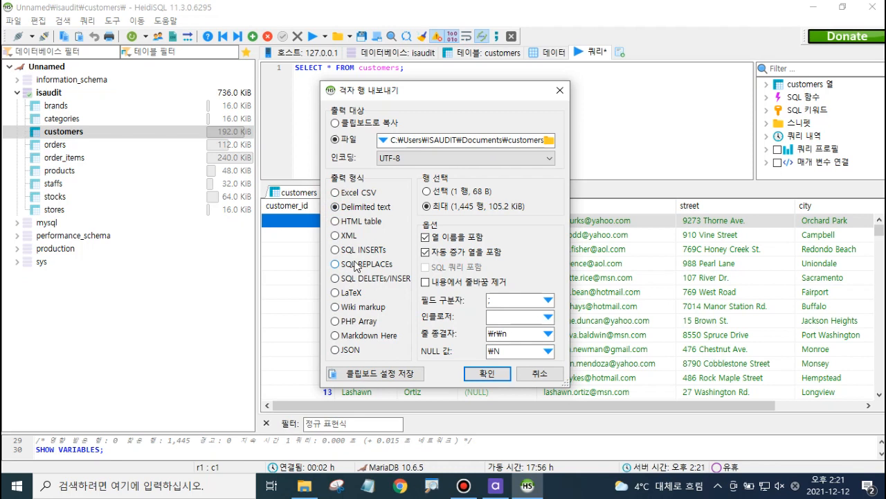
pyautogui.click(336, 193)
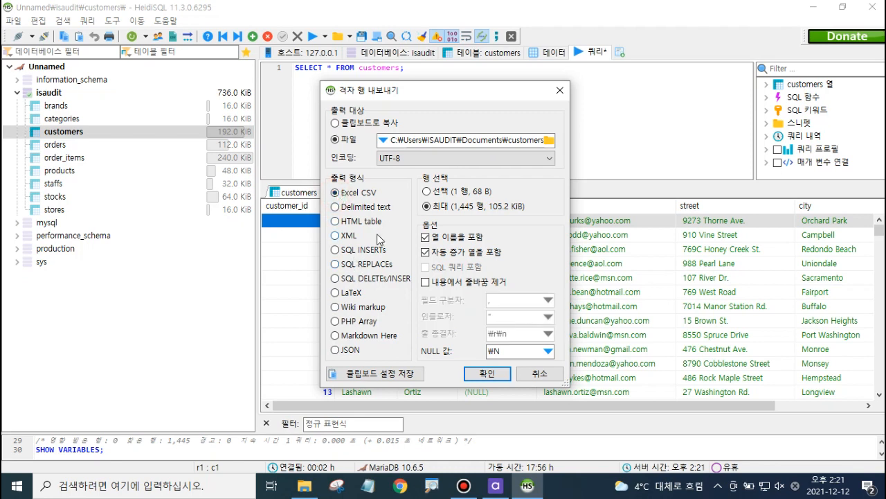
pyautogui.click(493, 374)
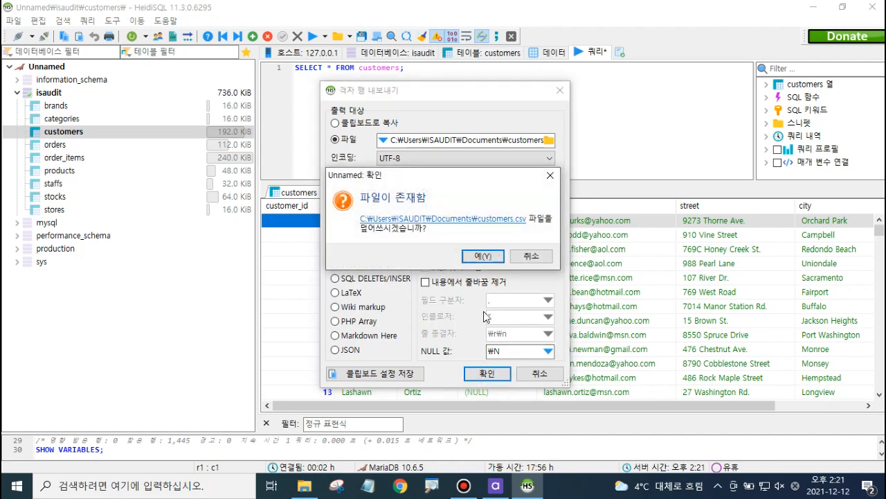
pyautogui.click(483, 255)
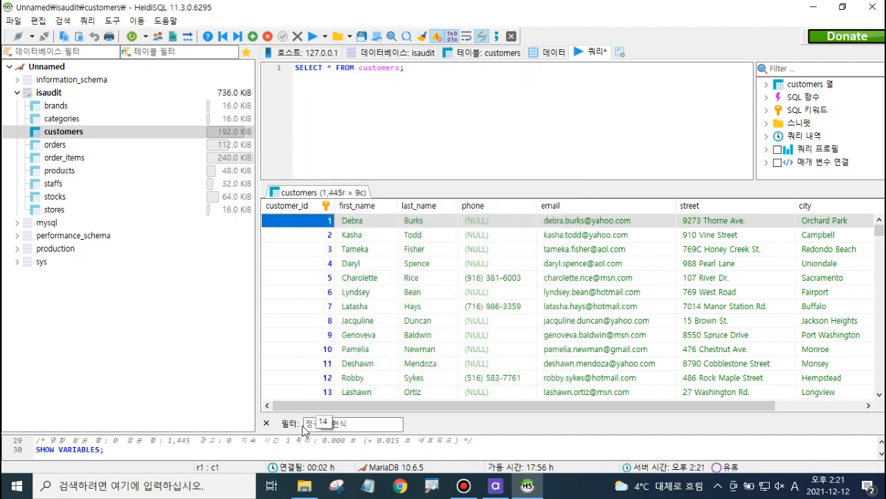
# Step: Open the exported customers.csv from Documents in Excel 2016
pyautogui.click(304, 486)
pyautogui.click(179, 193)
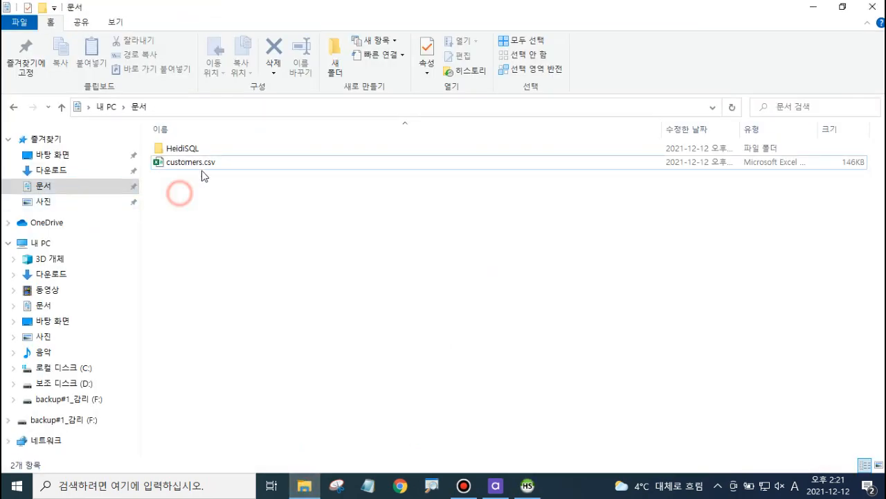
pyautogui.click(17, 485)
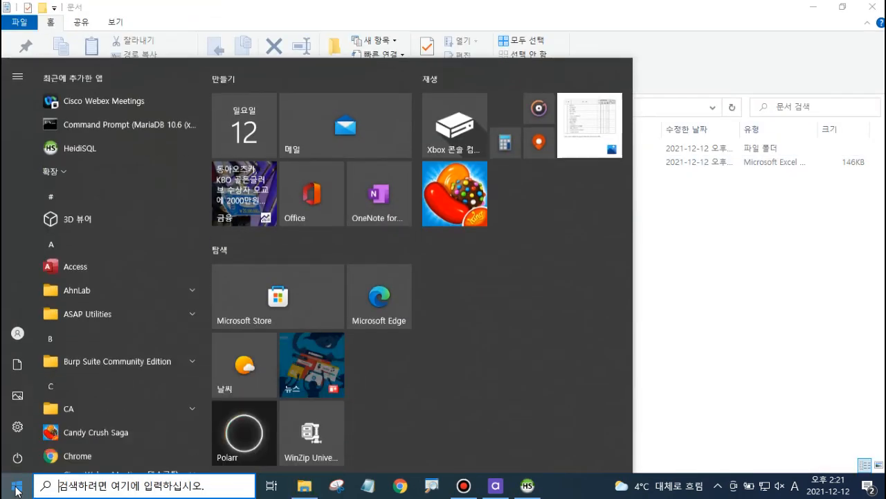
pyautogui.scroll(-5, 94, 362)
pyautogui.scroll(-1, 94, 361)
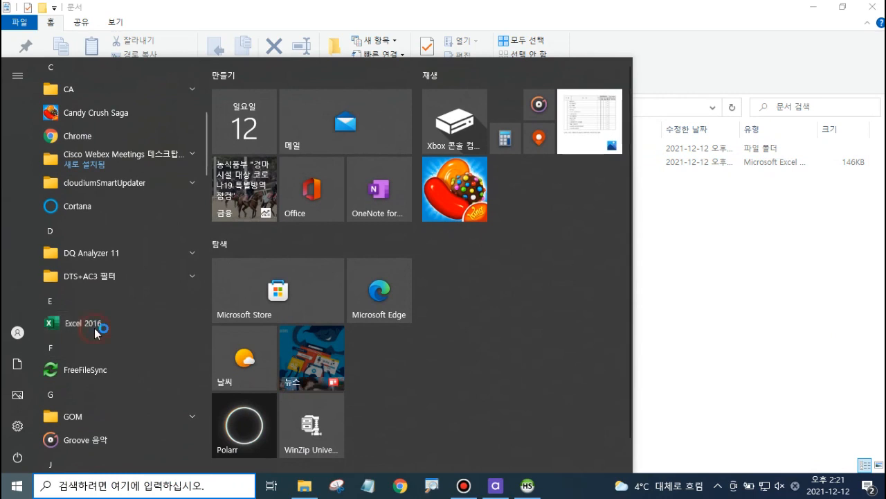
pyautogui.click(94, 327)
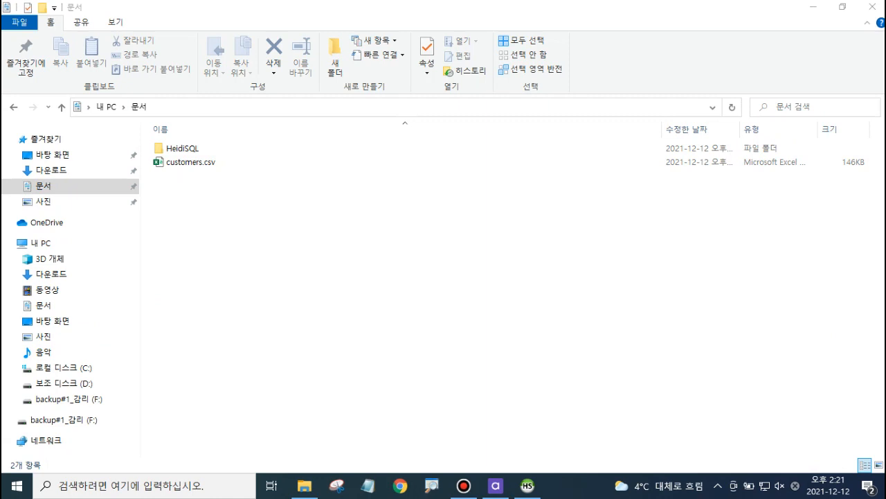
pyautogui.moveTo(199, 162); pyautogui.dragTo(425, 319)
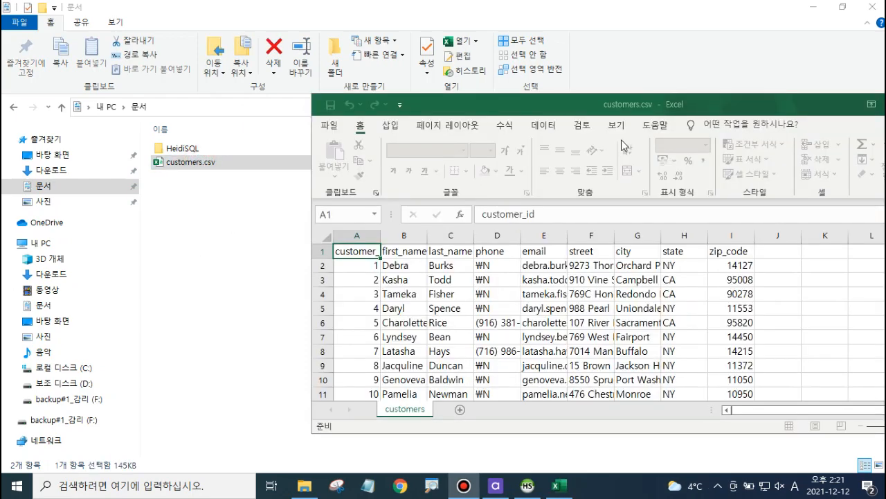
# Step: Maximize the Excel window and scroll through the customer rows to inspect the data
pyautogui.doubleClick(712, 106)
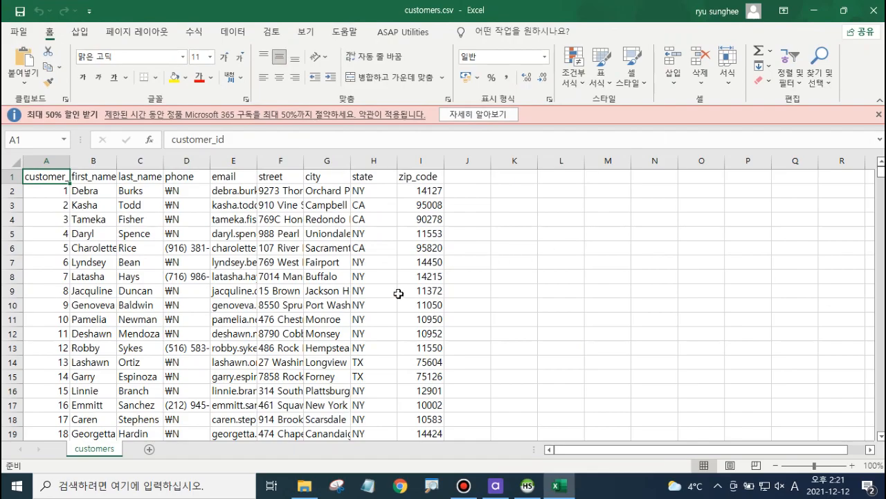
pyautogui.scroll(-20, 399, 294)
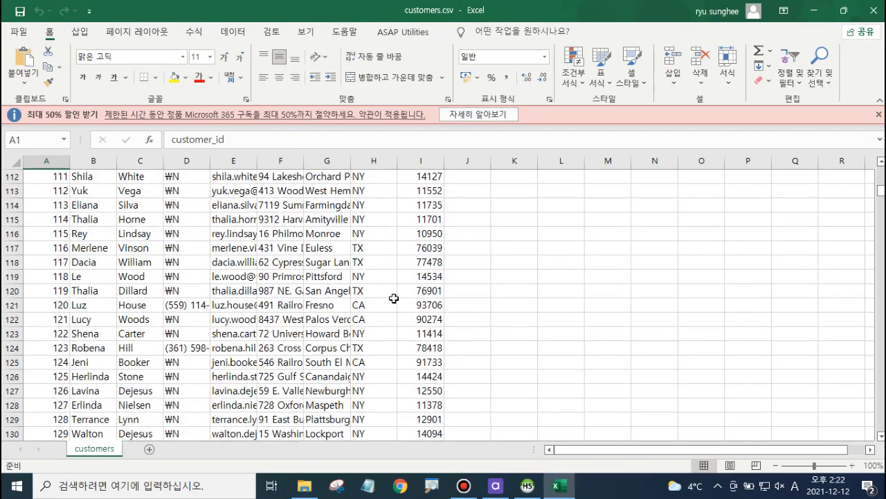
pyautogui.scroll(-1, 393, 299)
pyautogui.scroll(20, 393, 299)
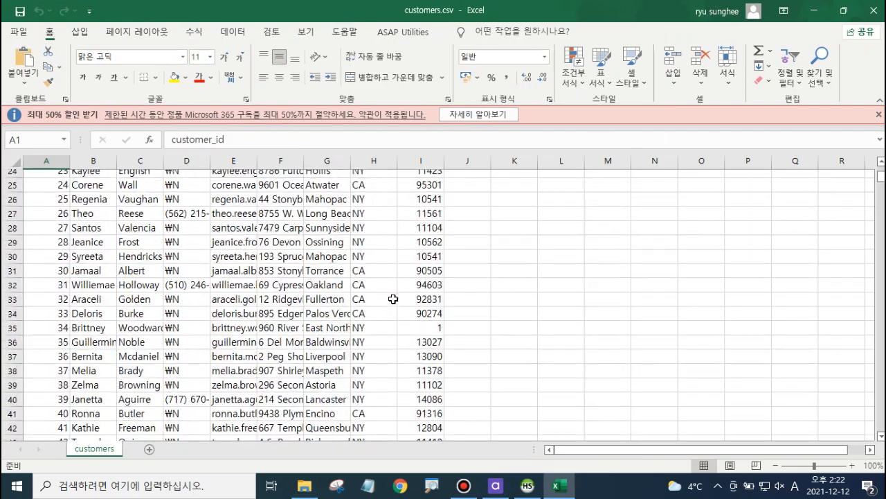
pyautogui.scroll(8, 393, 298)
# Step: Select the whole sheet, autofit all column widths, and save customers.csv when closing
pyautogui.click(24, 164)
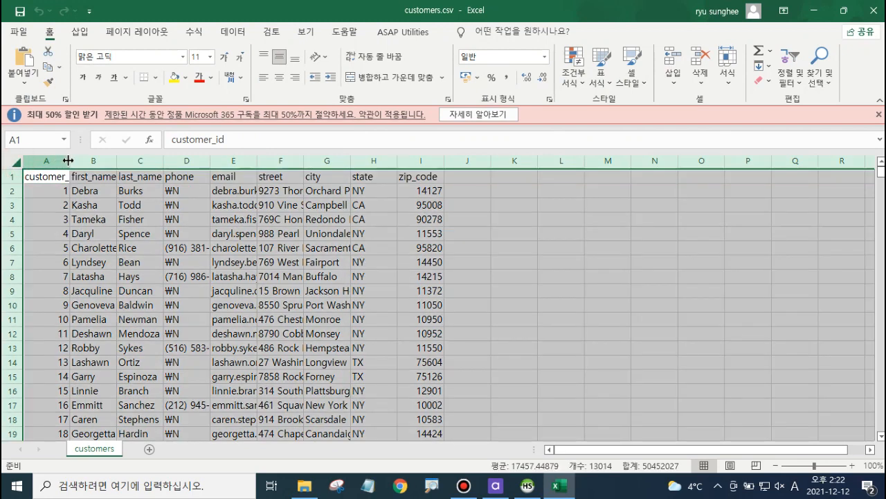
pyautogui.doubleClick(70, 160)
pyautogui.click(407, 272)
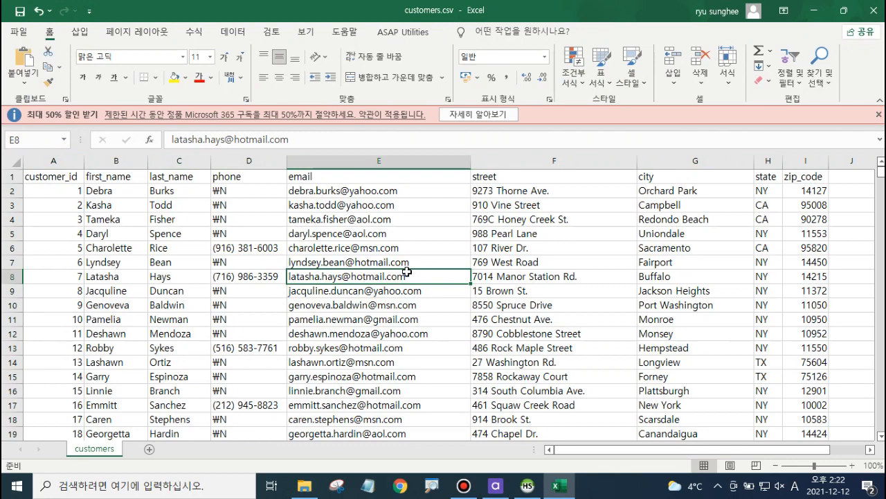
pyautogui.click(876, 10)
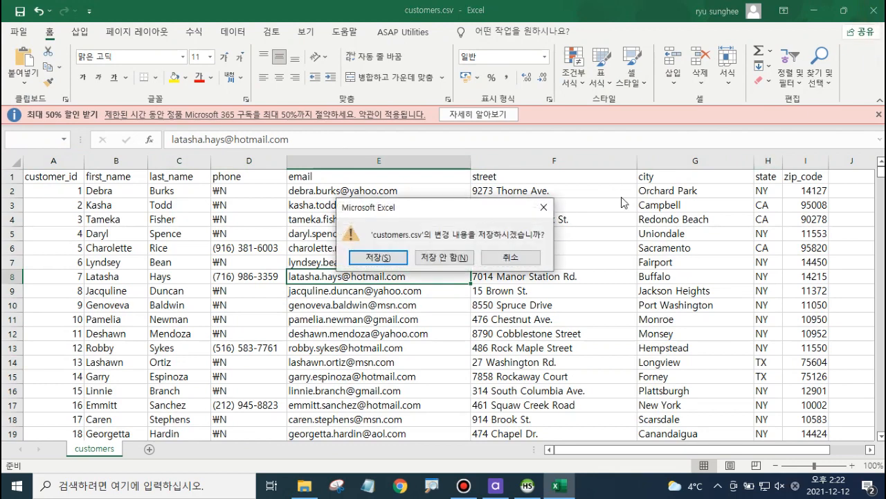
pyautogui.click(387, 257)
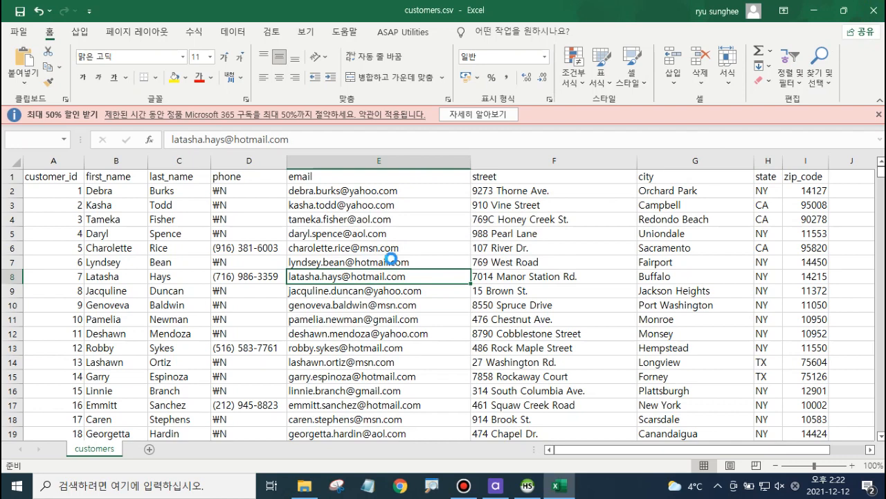
# Step: Close Excel without saving the workbook again
pyautogui.click(395, 283)
pyautogui.click(875, 11)
pyautogui.click(506, 257)
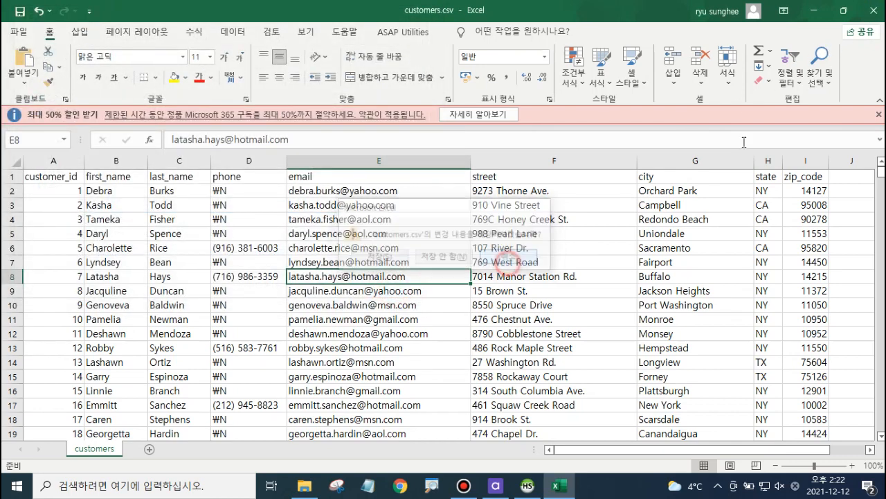
pyautogui.click(873, 11)
pyautogui.click(462, 255)
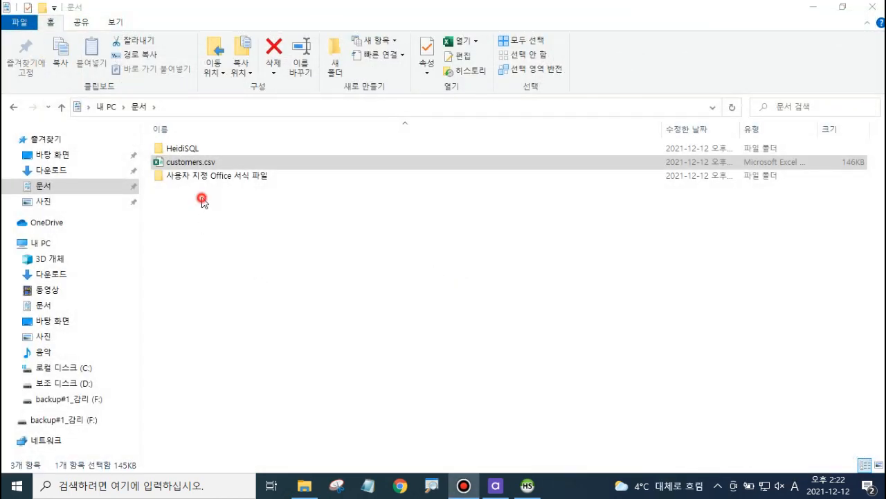
# Step: Copy customers.csv from Documents and go to drive D:
pyautogui.click(202, 200)
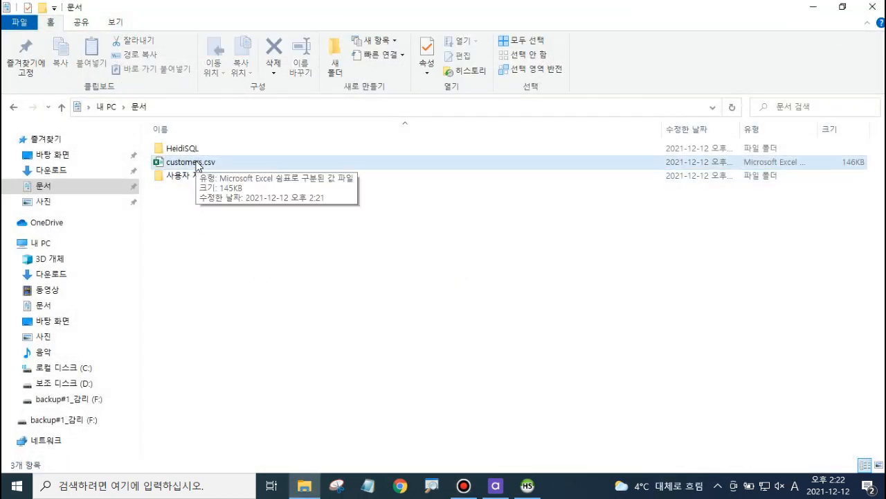
pyautogui.click(197, 165)
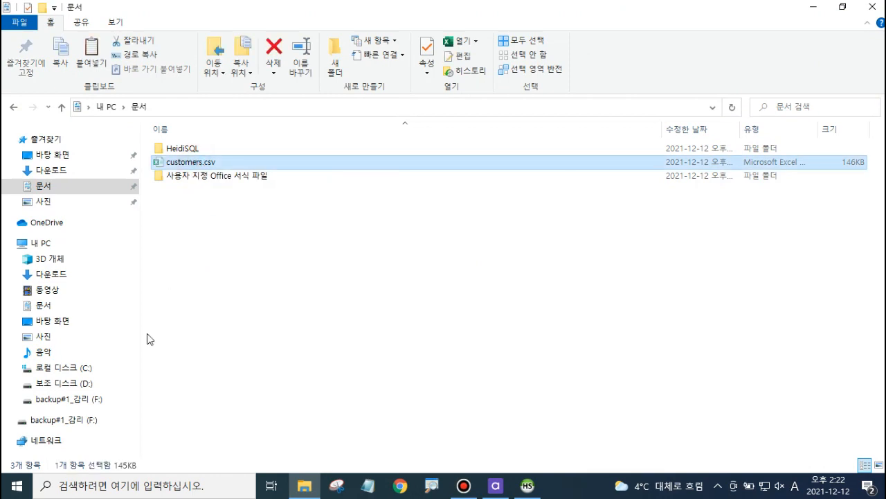
pyautogui.click(88, 383)
# Step: Create a new folder on drive D: named DQA Data
pyautogui.rightClick(213, 233)
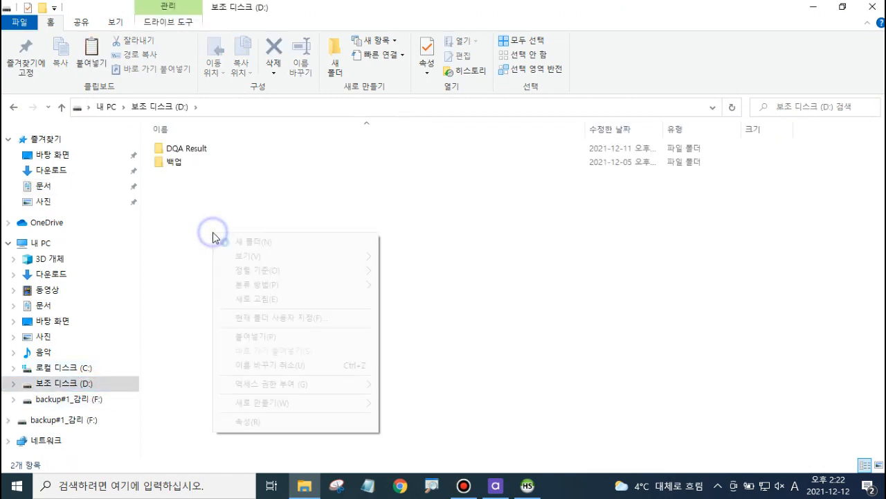
pyautogui.click(303, 402)
pyautogui.click(414, 242)
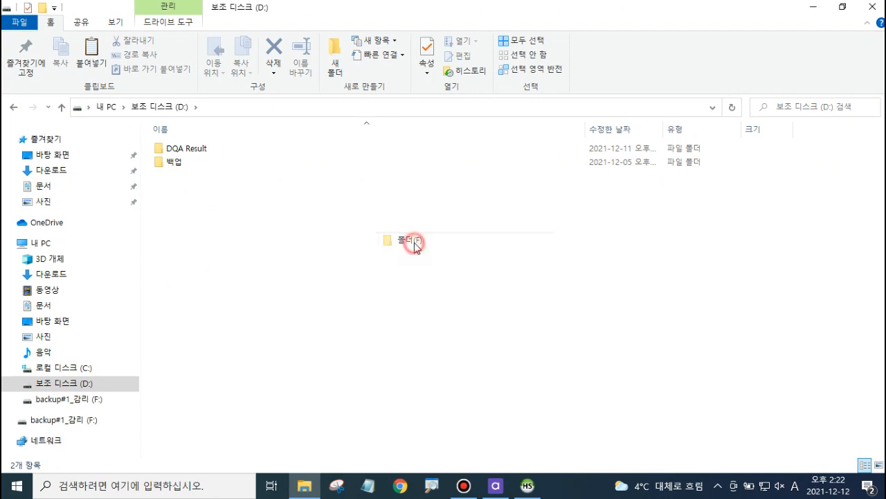
pyautogui.write('DQA')
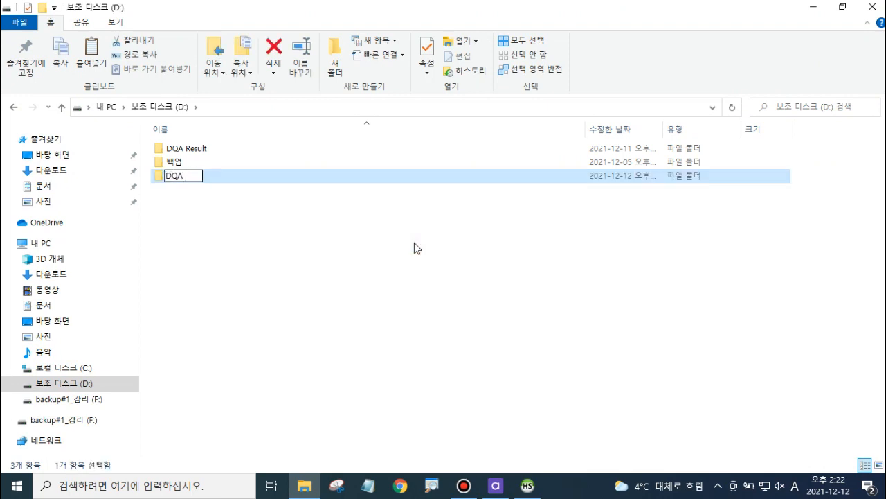
pyautogui.write(' Data')
pyautogui.press('Return')
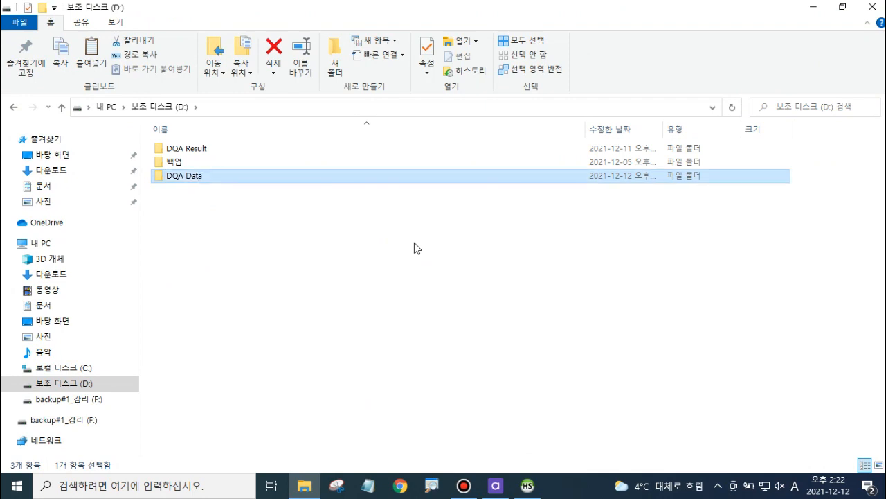
# Step: Open the DQA Data folder and paste customers.csv into it
pyautogui.click(337, 266)
pyautogui.click(201, 178)
pyautogui.doubleClick(201, 179)
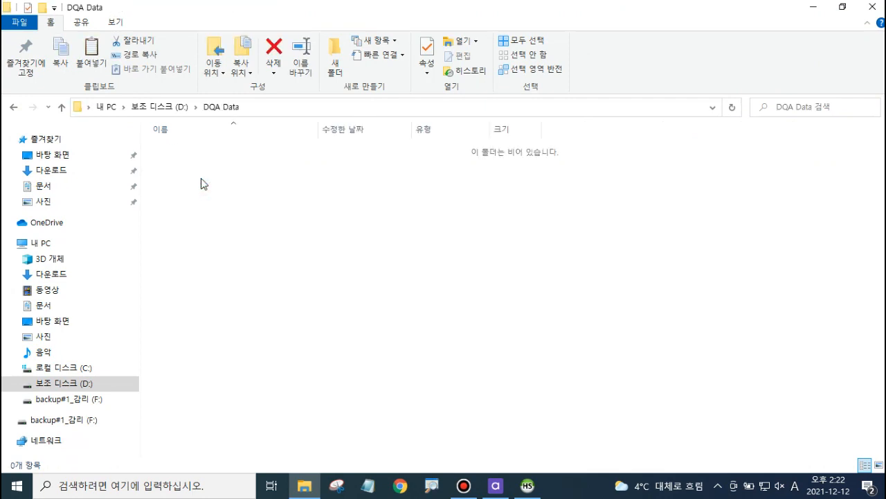
pyautogui.hotkey('ctrl', 'v')
pyautogui.click(211, 197)
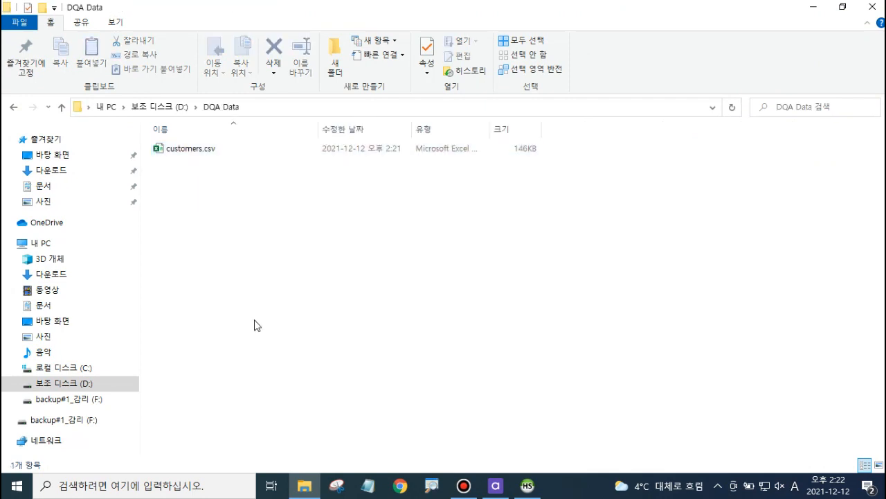
# Step: Switch to DQ Analyzer, refresh My Computer, and expand the DQA Data folder on D:
pyautogui.click(496, 485)
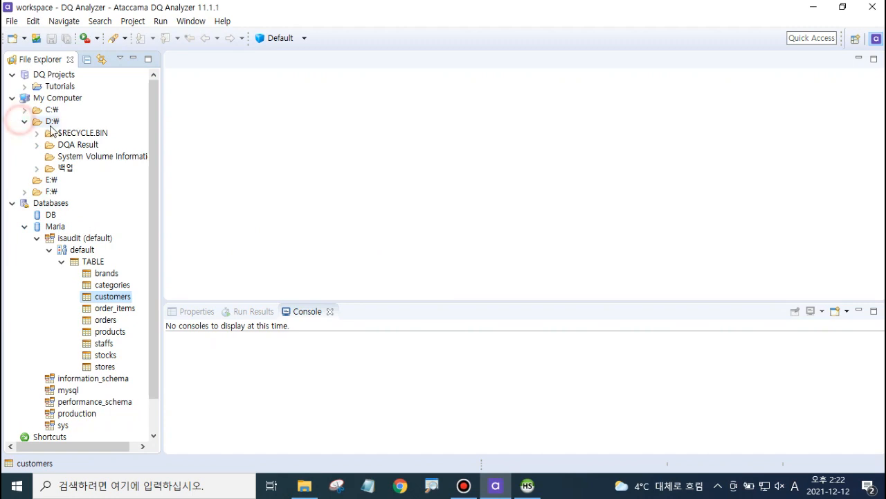
pyautogui.rightClick(67, 98)
pyautogui.click(105, 109)
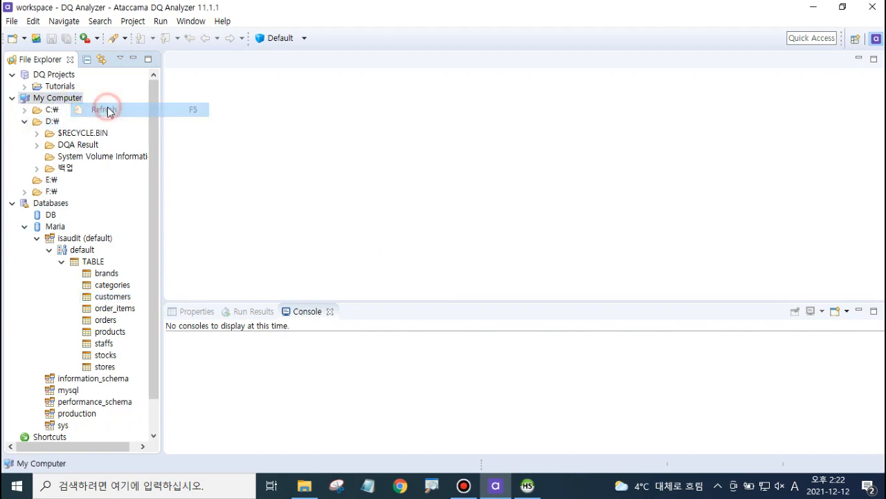
pyautogui.click(86, 157)
pyautogui.click(80, 145)
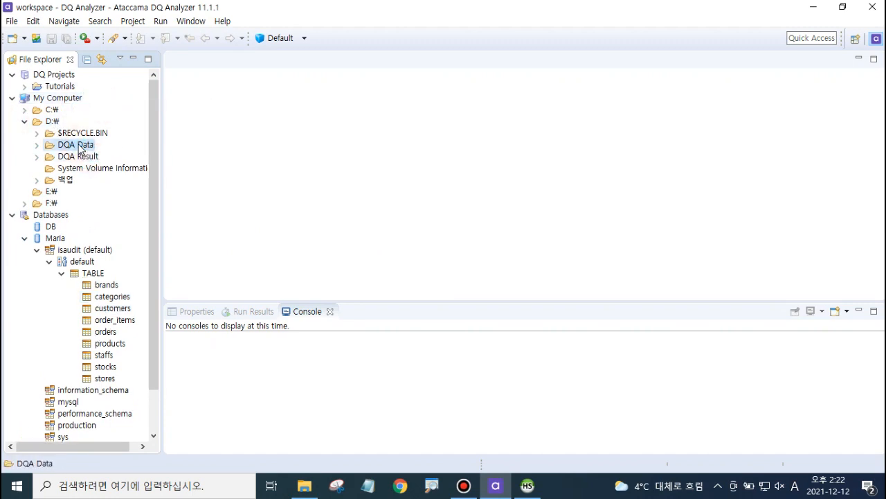
pyautogui.click(36, 145)
# Step: Start creating a profile for customers.csv in DQA Data
pyautogui.click(80, 156)
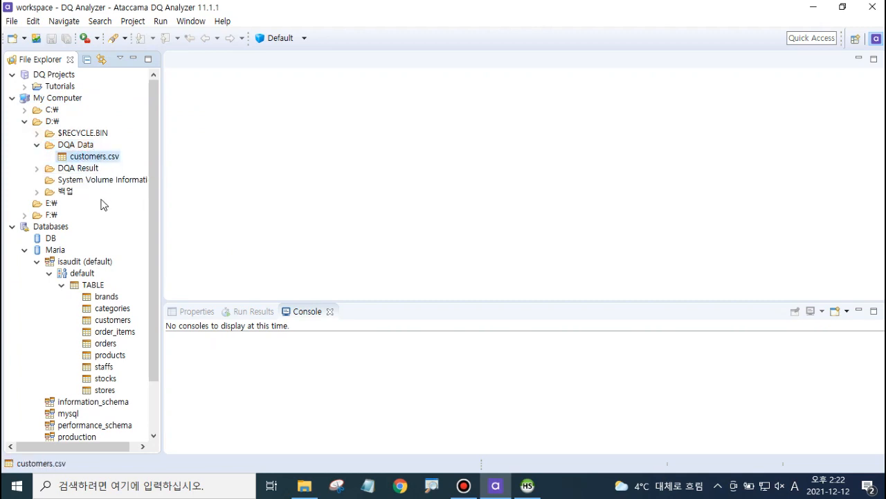
pyautogui.rightClick(107, 158)
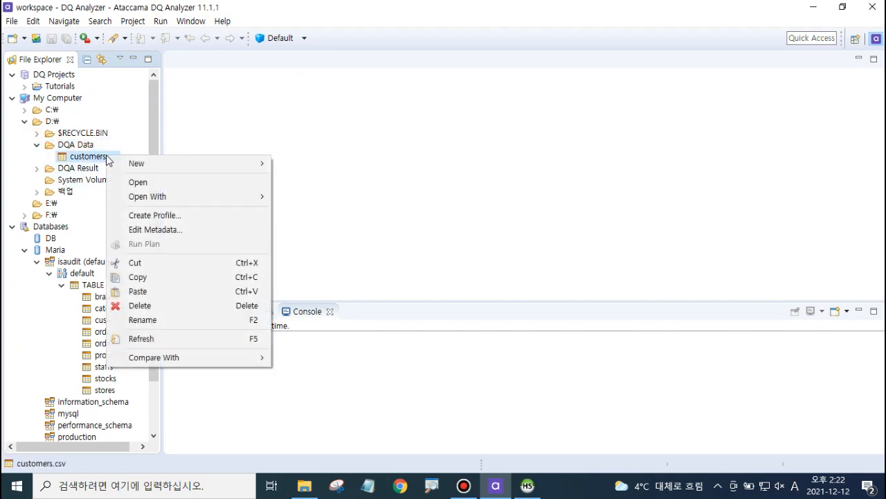
pyautogui.click(178, 216)
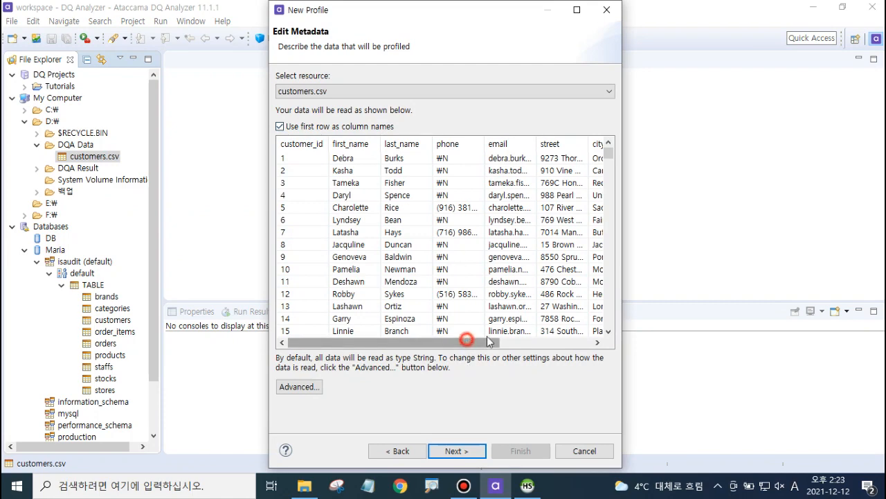
# Step: Review the advanced file metadata without changes and continue to the profile configuration
pyautogui.moveTo(467, 342)
pyautogui.mouseDown()
pyautogui.moveTo(561, 341)
pyautogui.moveTo(463, 342)
pyautogui.mouseUp()
pyautogui.click(311, 386)
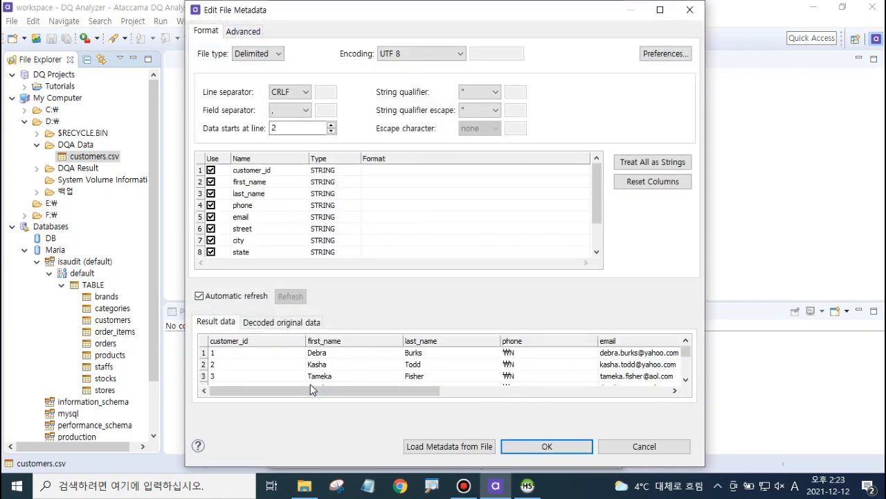
pyautogui.click(621, 446)
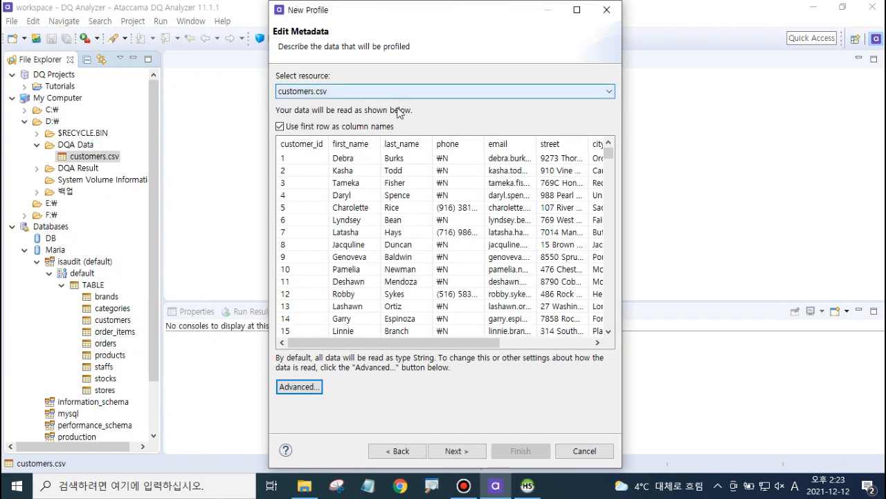
pyautogui.click(456, 451)
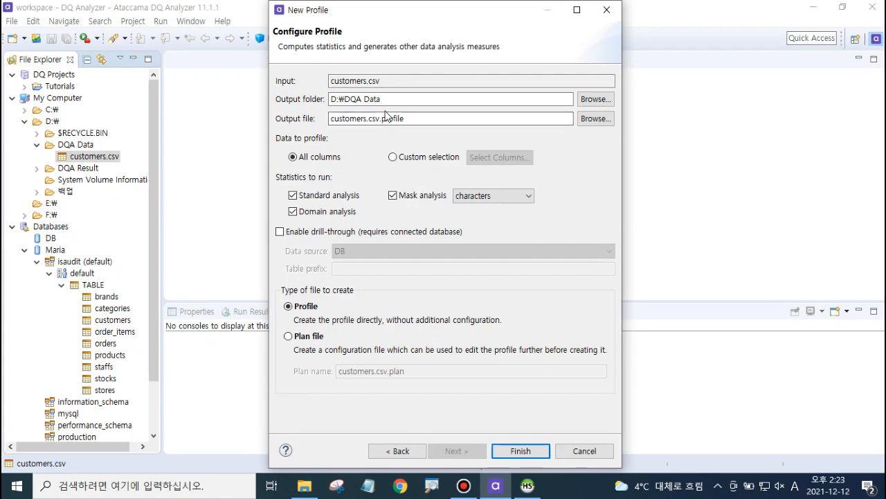
# Step: Set the profile's output folder to D:\DQA Result
pyautogui.click(595, 99)
pyautogui.click(357, 182)
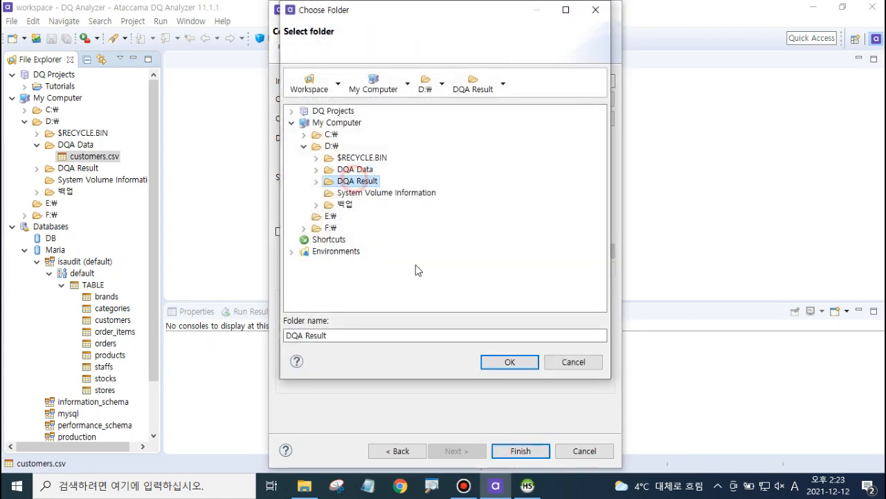
pyautogui.click(506, 363)
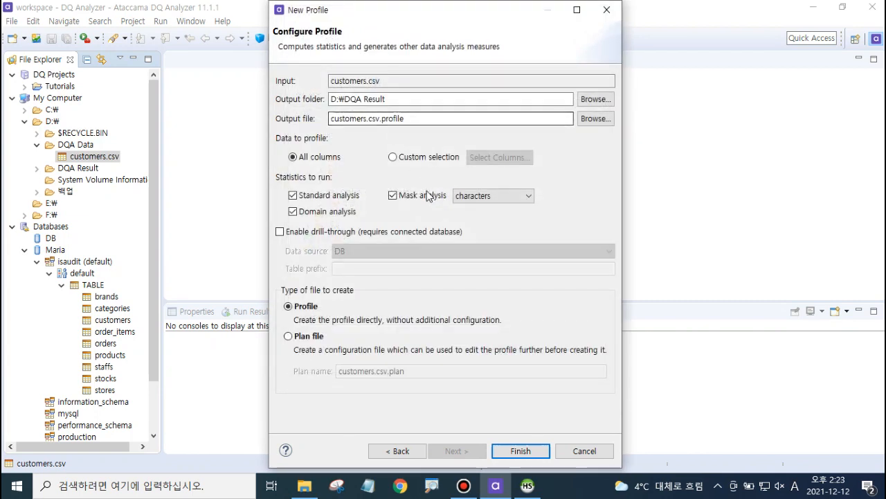
# Step: Choose Plan file as the type of file to create and finish the wizard
pyautogui.click(289, 337)
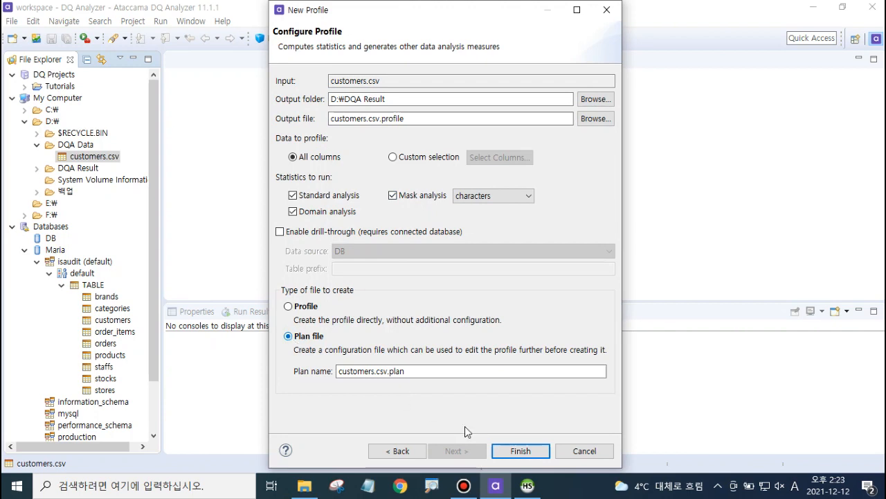
pyautogui.click(516, 450)
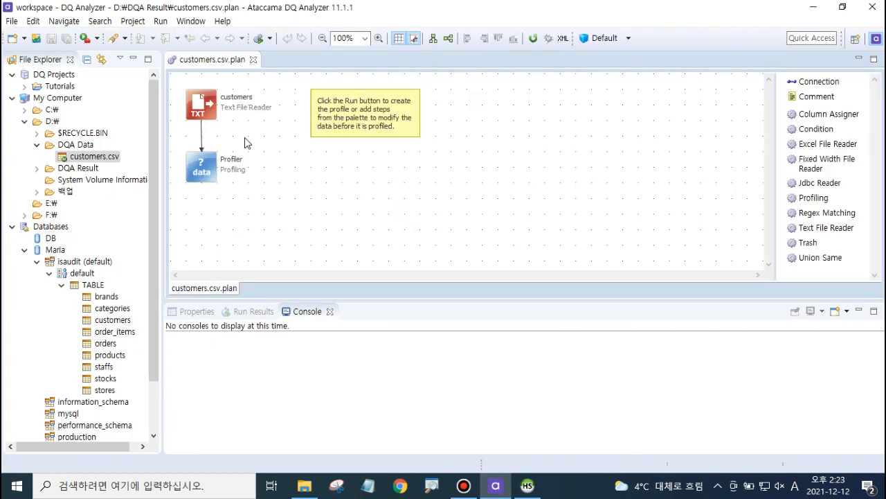
# Step: Run the customers.csv plan and open the resulting customers.csv.profile from the DQA Result folder
pyautogui.click(269, 38)
pyautogui.click(277, 54)
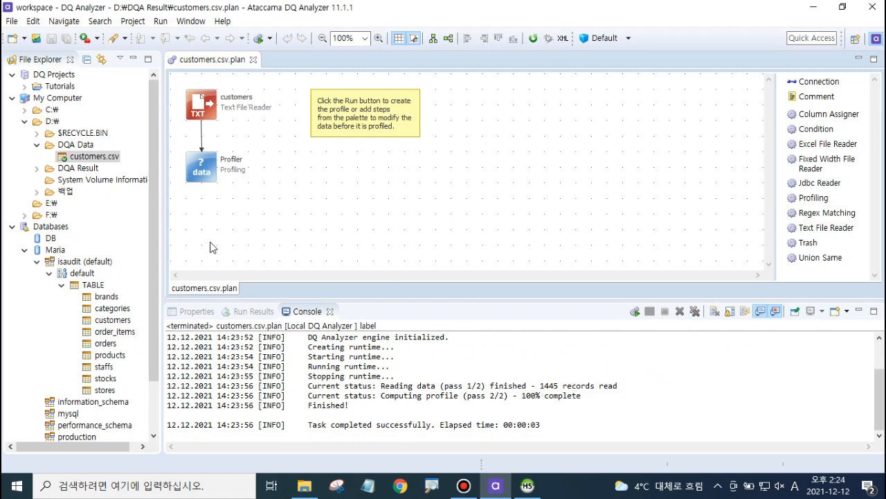
pyautogui.click(37, 168)
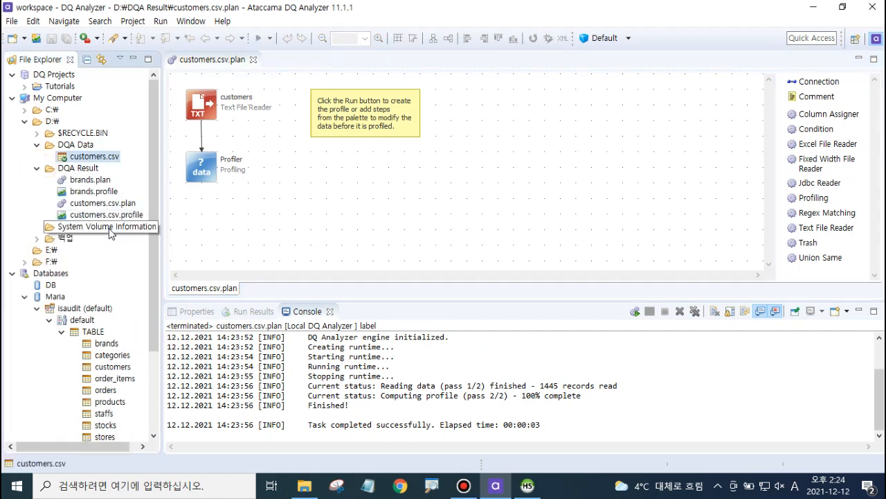
pyautogui.doubleClick(114, 215)
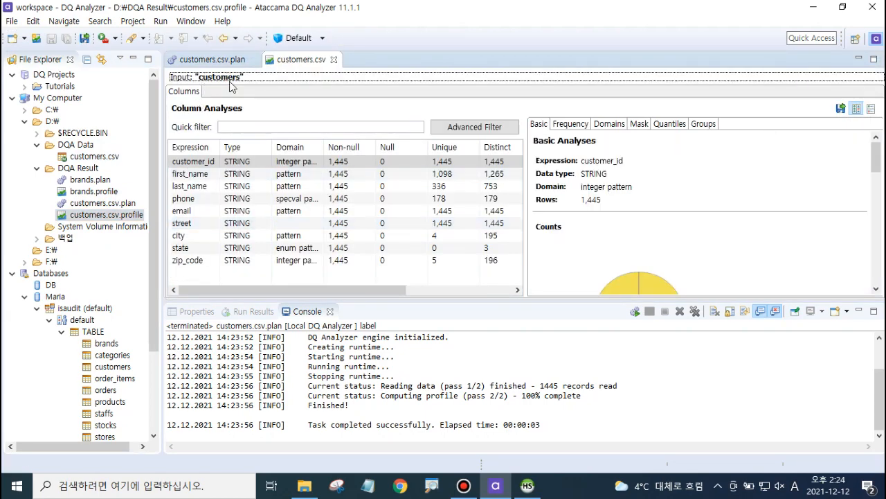
# Step: Browse the basic analyses of the customer_id, first_name, last_name and phone columns, enlarging the results area
pyautogui.click(201, 162)
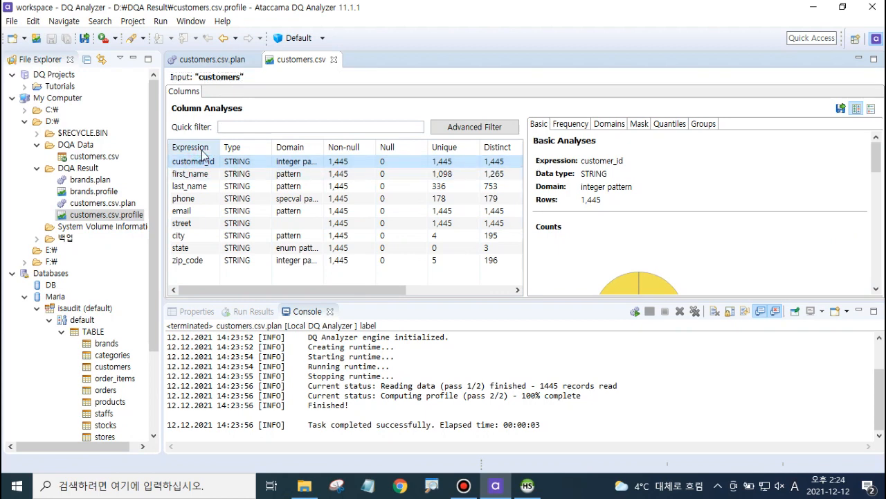
pyautogui.moveTo(527, 182)
pyautogui.mouseDown()
pyautogui.moveTo(478, 185)
pyautogui.moveTo(520, 188)
pyautogui.moveTo(534, 168)
pyautogui.mouseUp()
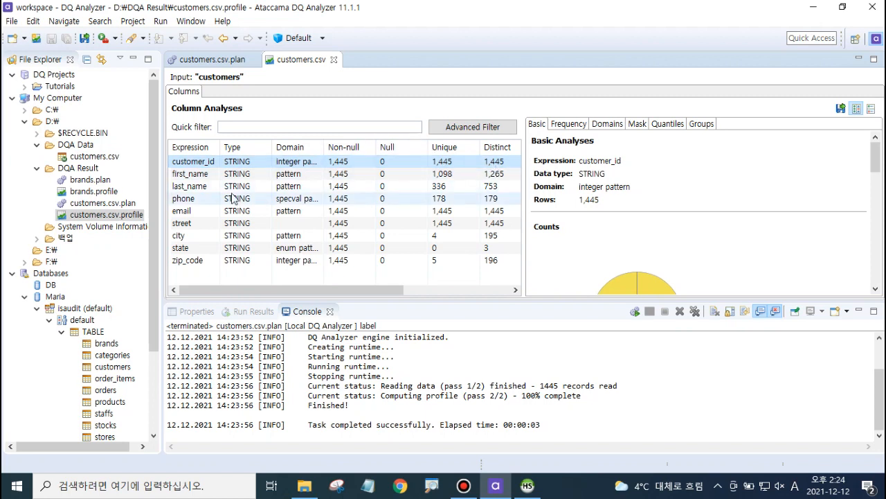
pyautogui.click(192, 176)
pyautogui.click(193, 187)
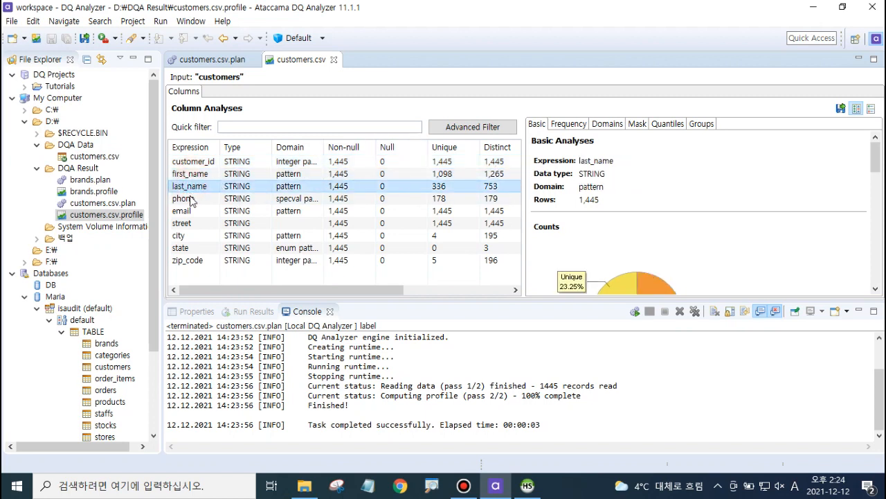
pyautogui.click(187, 198)
pyautogui.click(194, 161)
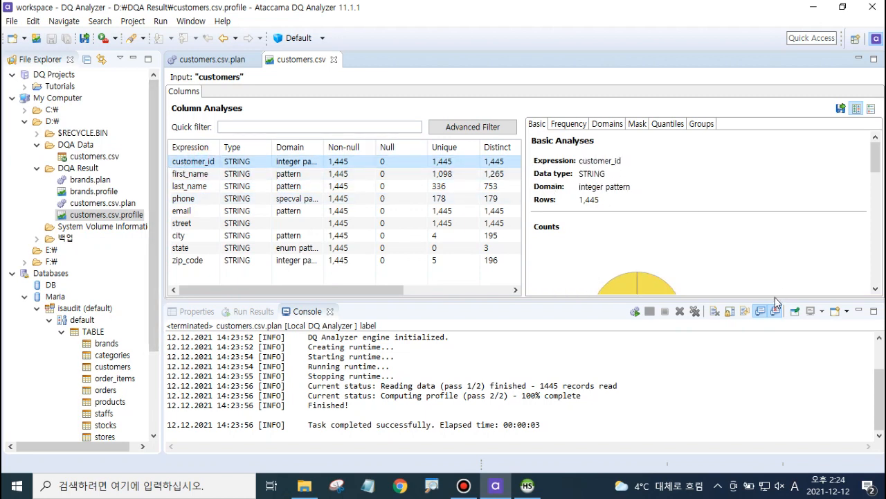
pyautogui.moveTo(773, 299); pyautogui.dragTo(768, 392)
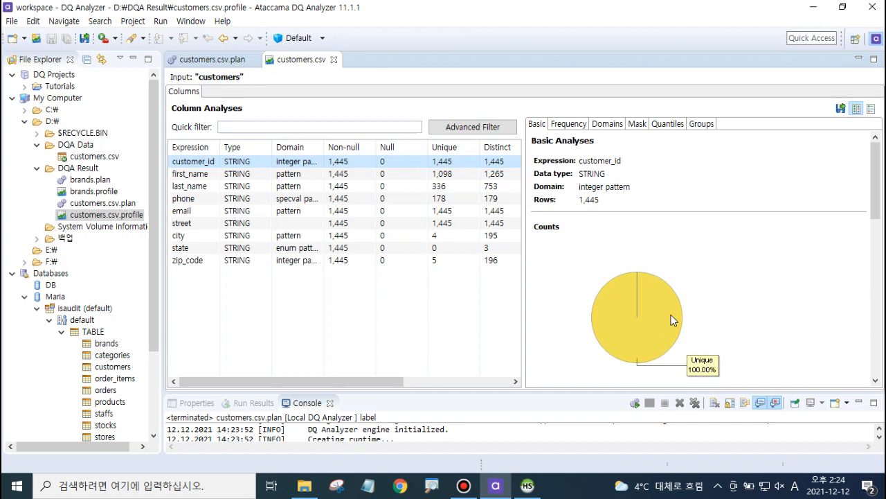
# Step: Examine the customer_id column's frequency, domain, mask, quantile and group analyses
pyautogui.click(569, 125)
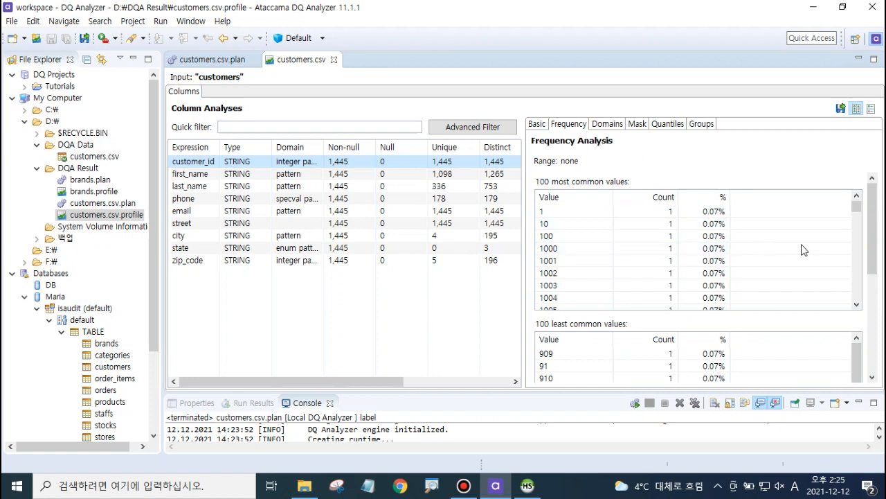
pyautogui.scroll(-7, 620, 262)
pyautogui.scroll(5, 620, 262)
pyautogui.scroll(2, 620, 262)
pyautogui.scroll(-18, 620, 262)
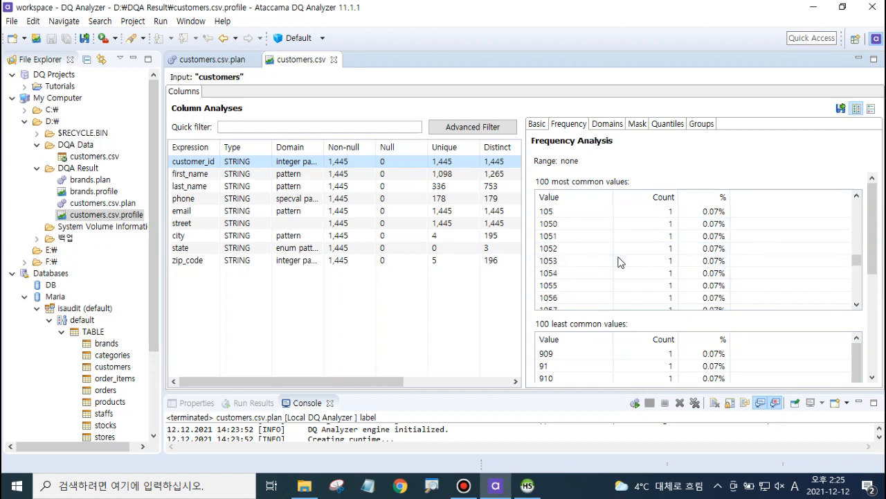
pyautogui.scroll(20, 623, 273)
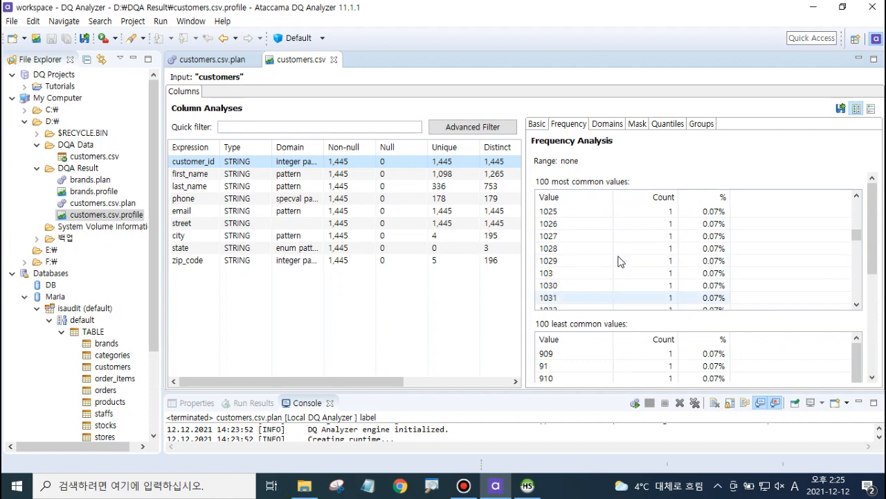
pyautogui.click(606, 128)
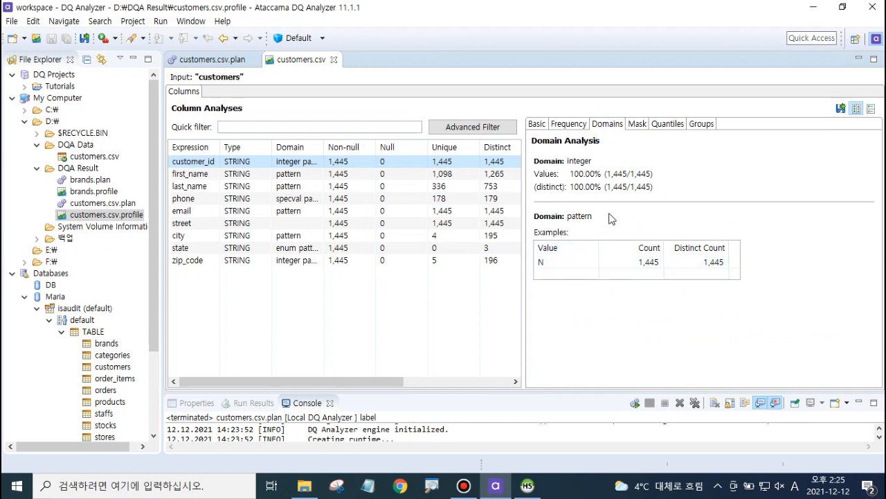
pyautogui.click(637, 125)
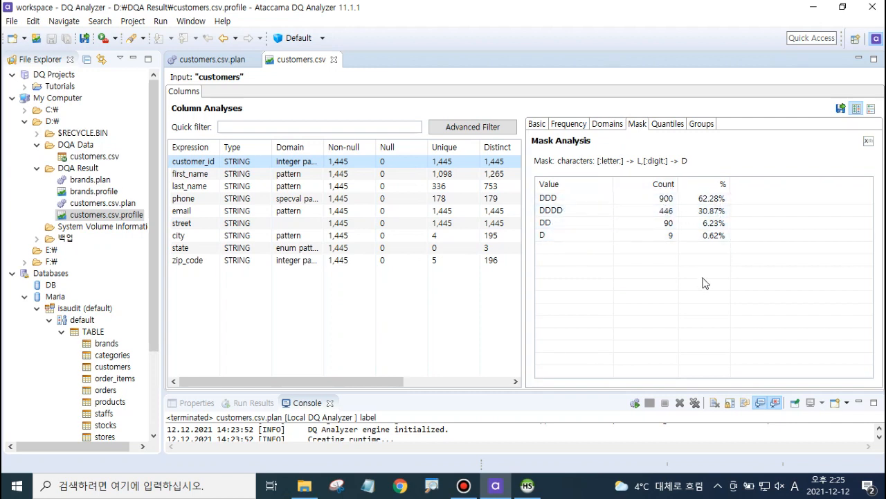
pyautogui.click(675, 126)
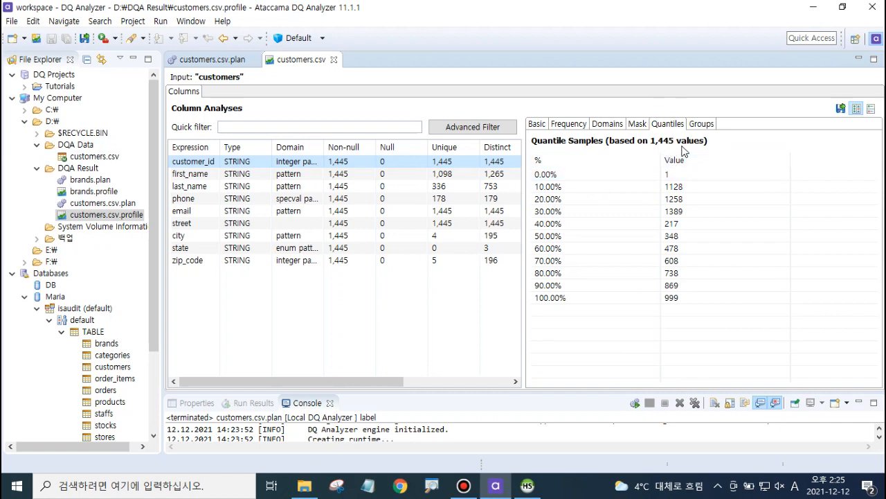
pyautogui.click(698, 128)
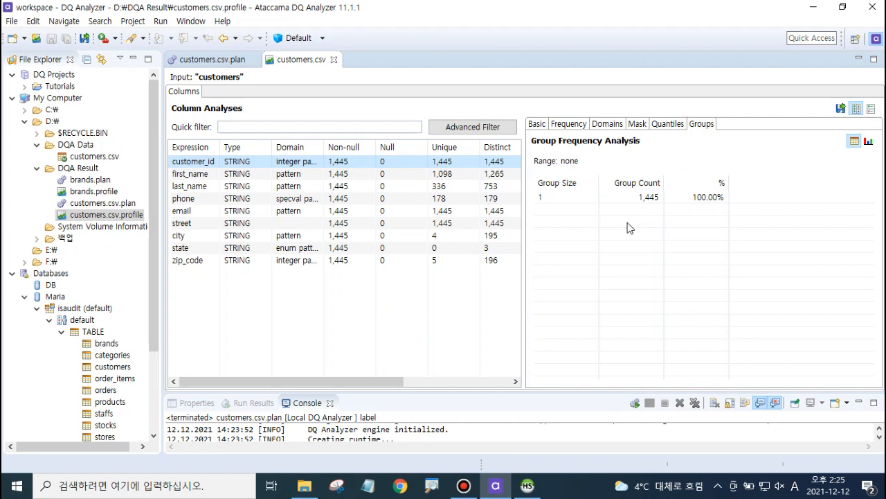
# Step: Compare the basic analyses of the customer_id, first_name, last_name and phone columns
pyautogui.click(536, 125)
pyautogui.click(194, 173)
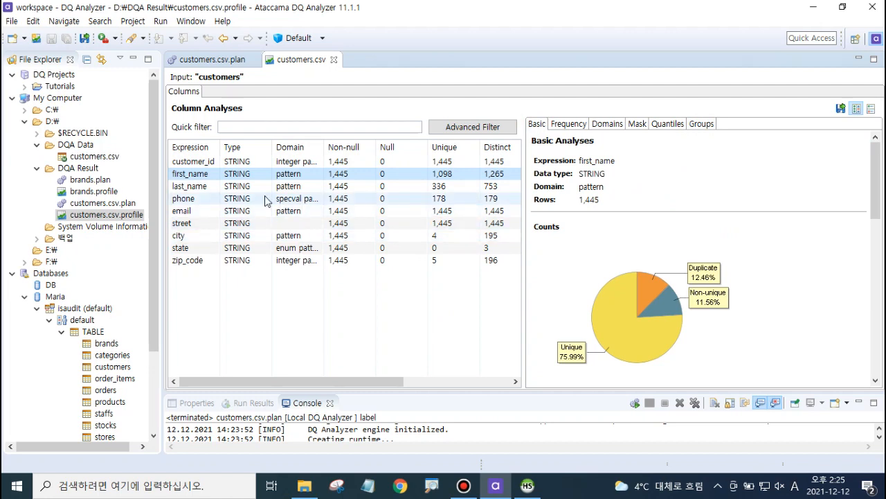
pyautogui.click(197, 162)
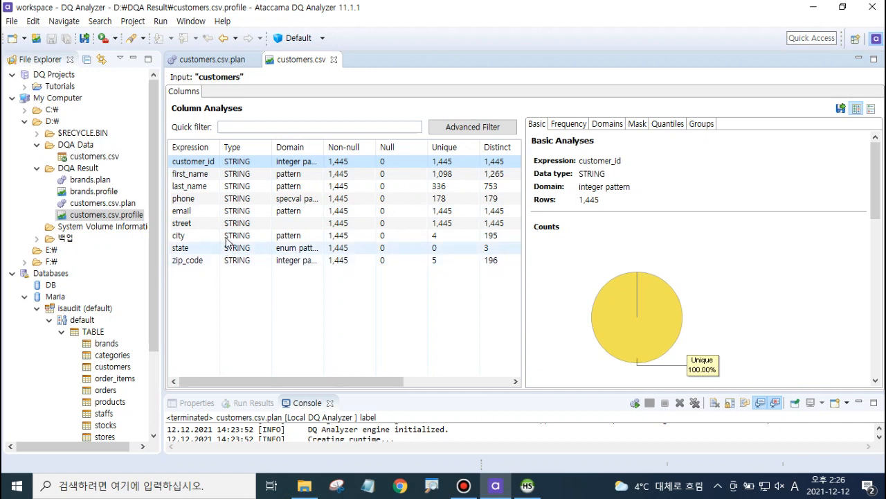
pyautogui.click(200, 174)
pyautogui.click(209, 188)
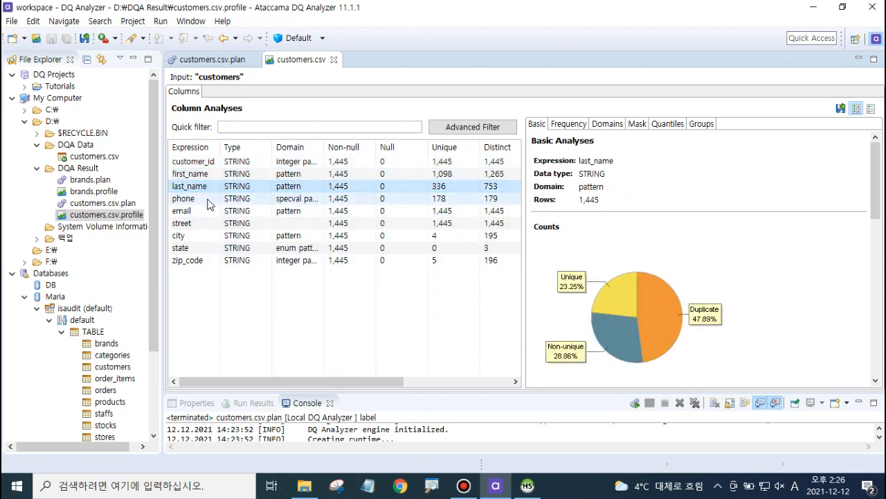
pyautogui.click(207, 199)
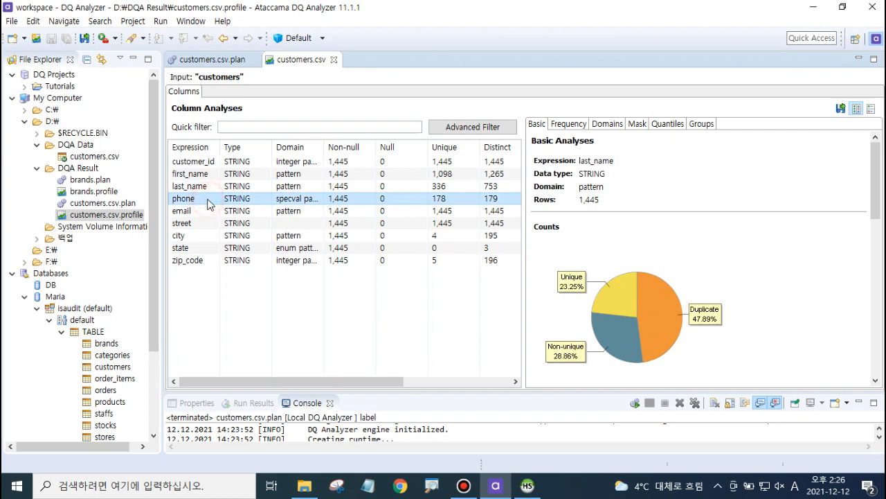
# Step: Scroll through the phone column's frequency analysis values
pyautogui.click(569, 124)
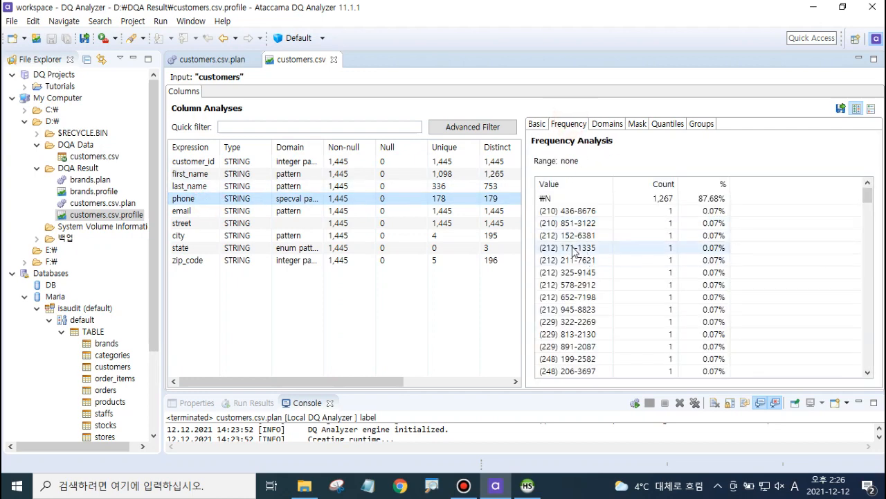
pyautogui.scroll(-15, 575, 243)
pyautogui.scroll(-20, 574, 239)
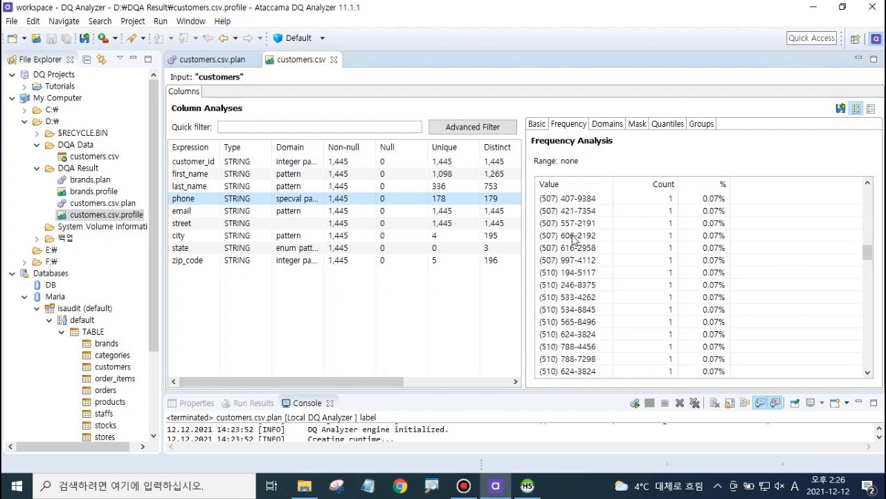
pyautogui.scroll(20, 573, 239)
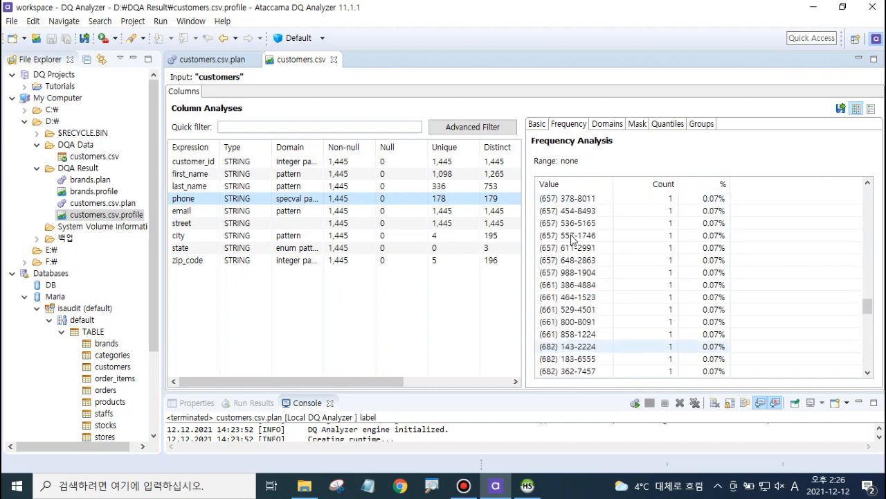
pyautogui.scroll(1, 574, 239)
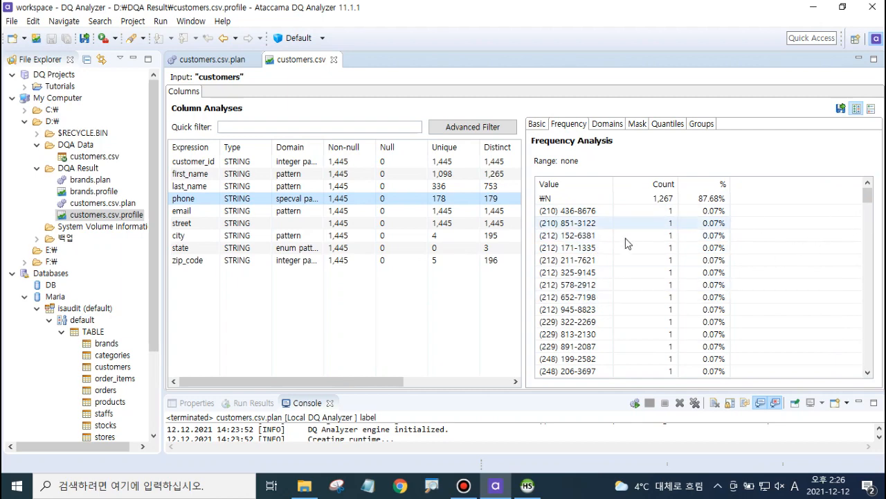
pyautogui.scroll(-15, 627, 242)
pyautogui.scroll(-20, 610, 270)
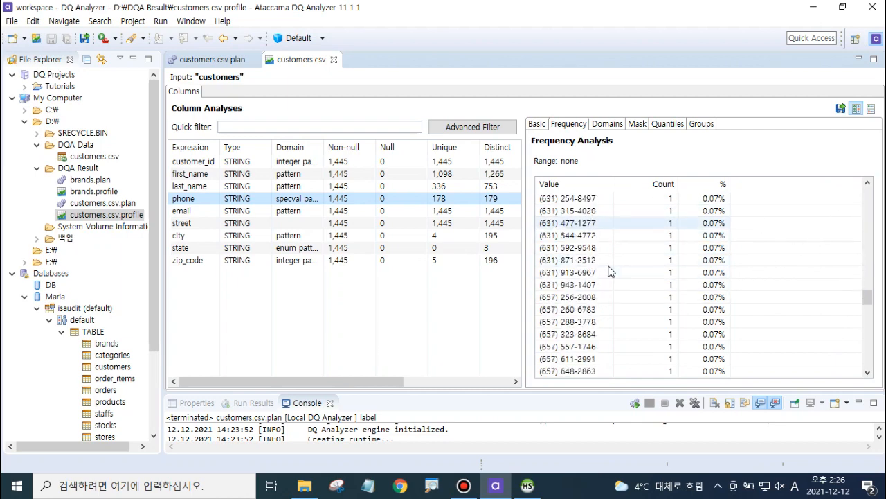
pyautogui.scroll(20, 610, 271)
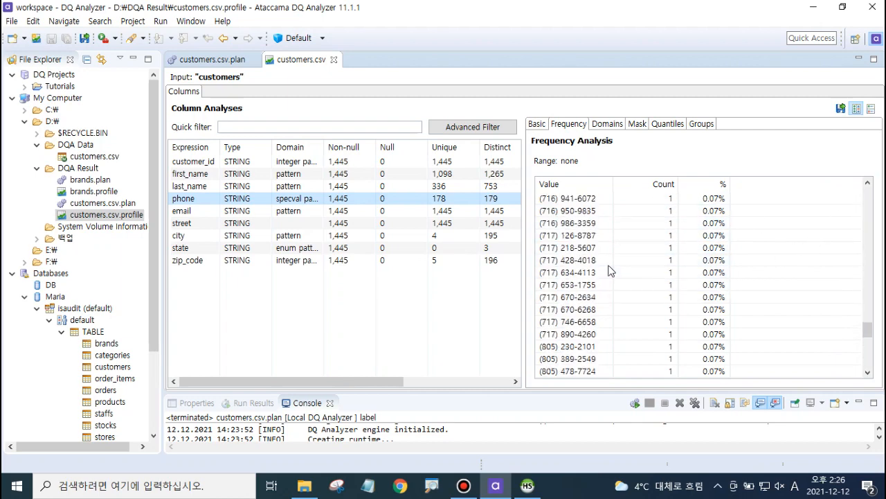
pyautogui.scroll(8, 610, 270)
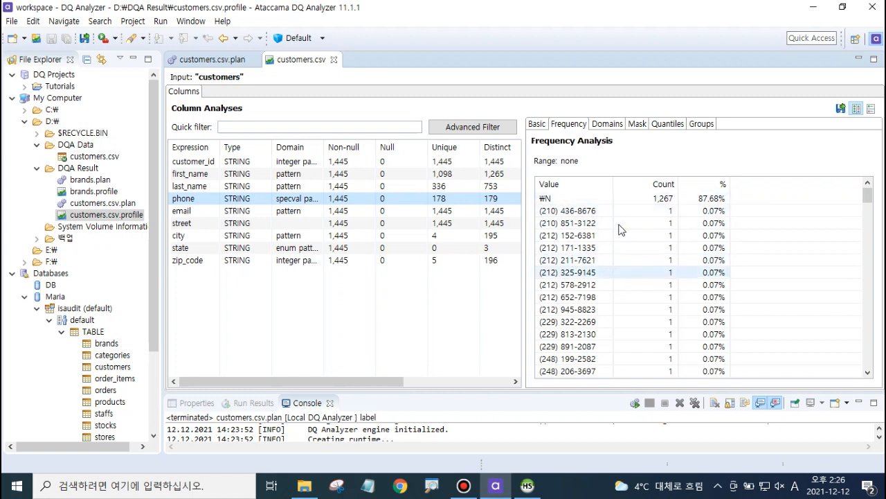
# Step: Review the email column's frequency analysis, widening the value column to read the addresses
pyautogui.click(214, 214)
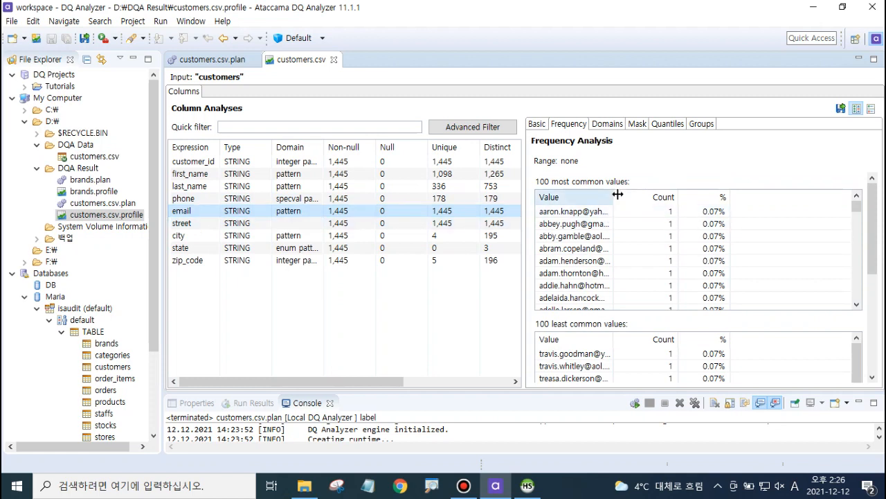
pyautogui.moveTo(614, 196); pyautogui.dragTo(652, 196)
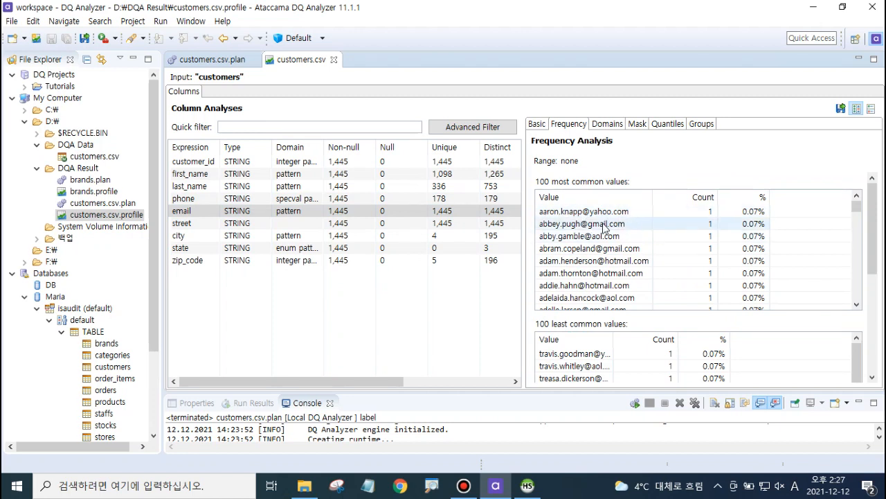
pyautogui.scroll(-3, 605, 228)
pyautogui.scroll(-10, 604, 228)
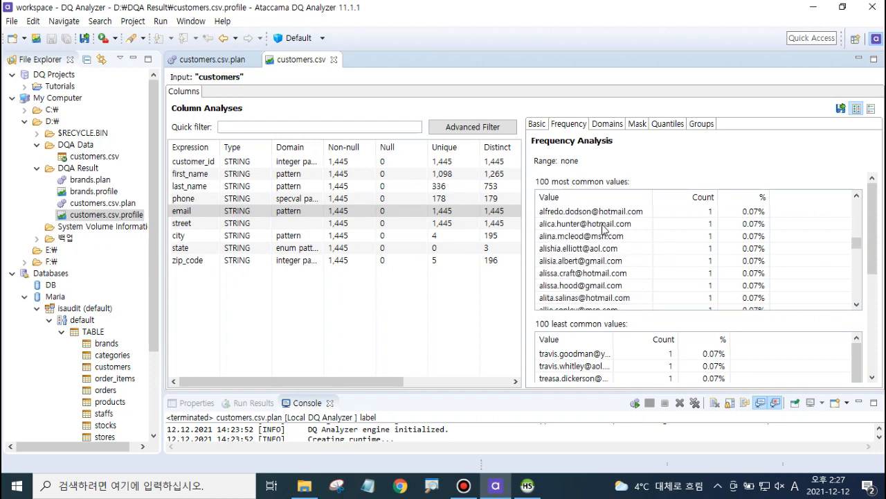
pyautogui.scroll(13, 604, 232)
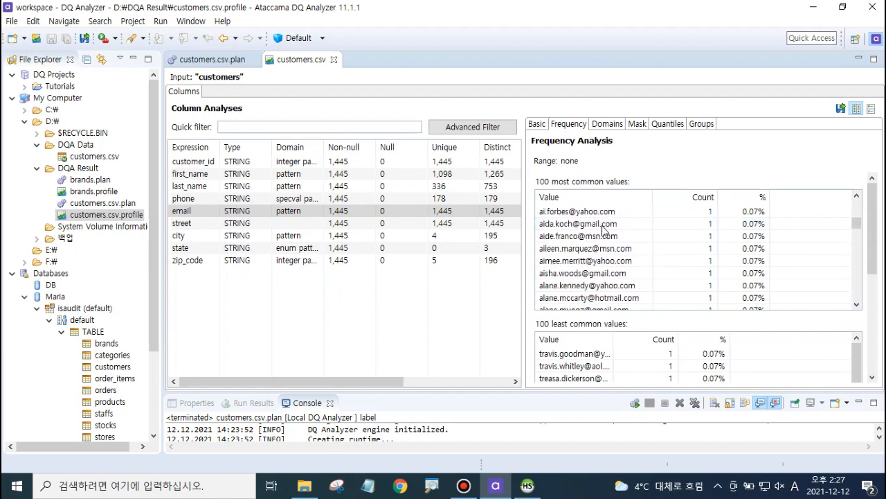
# Step: Examine the email column's domain and mask analyses, widening the mask value column
pyautogui.click(609, 124)
pyautogui.click(638, 125)
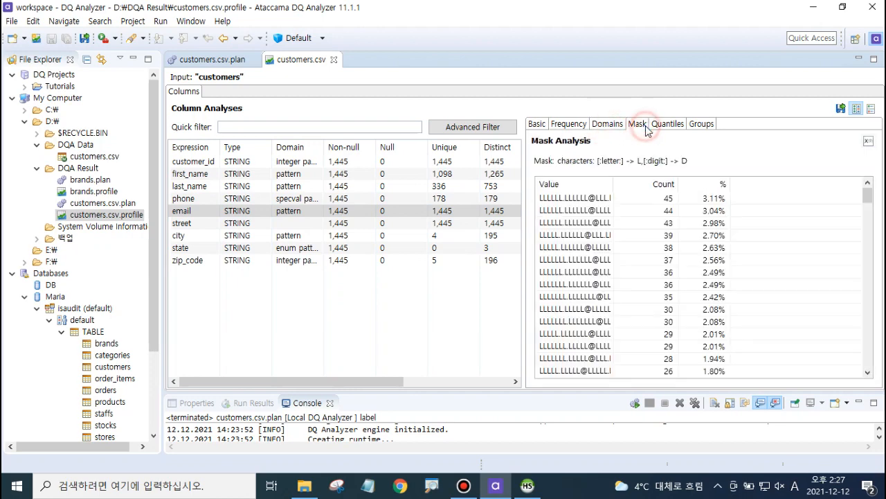
pyautogui.click(610, 125)
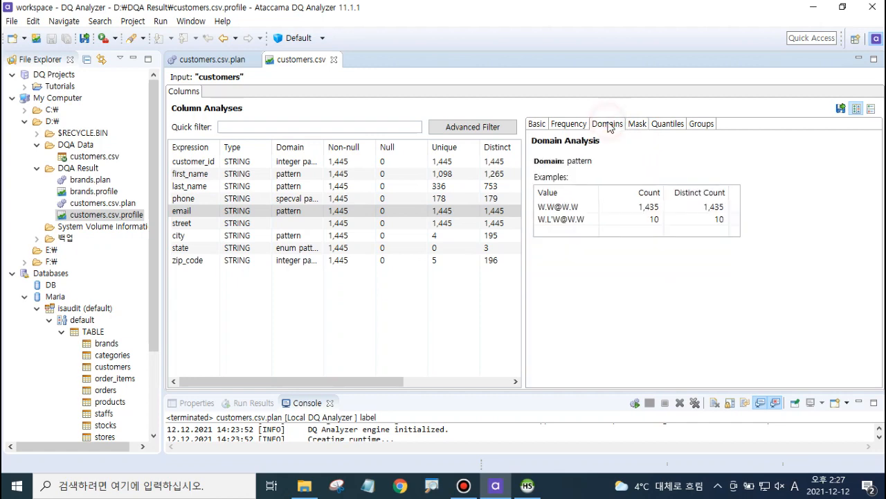
pyautogui.click(637, 124)
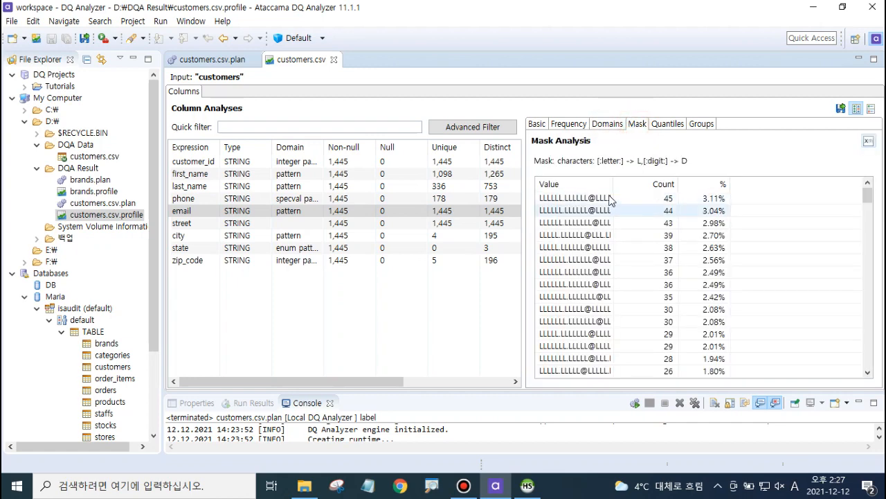
pyautogui.moveTo(613, 184); pyautogui.dragTo(644, 186)
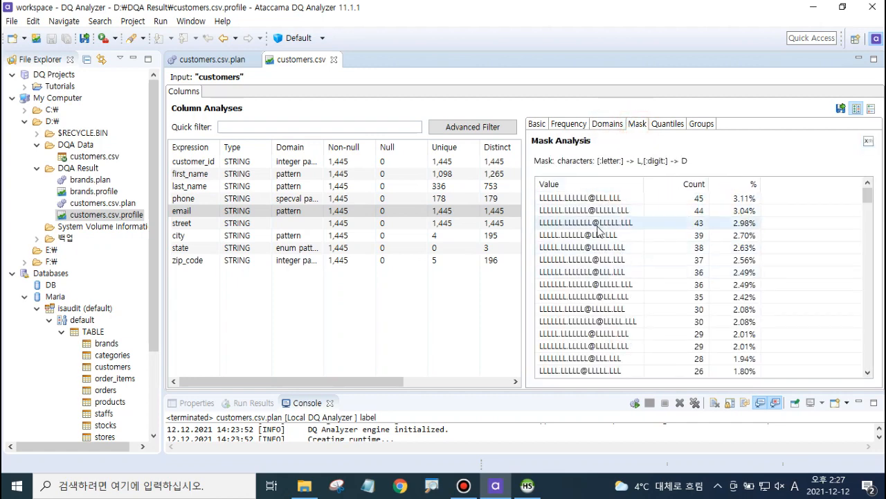
pyautogui.scroll(-10, 599, 232)
pyautogui.scroll(-2, 599, 232)
pyautogui.scroll(12, 599, 232)
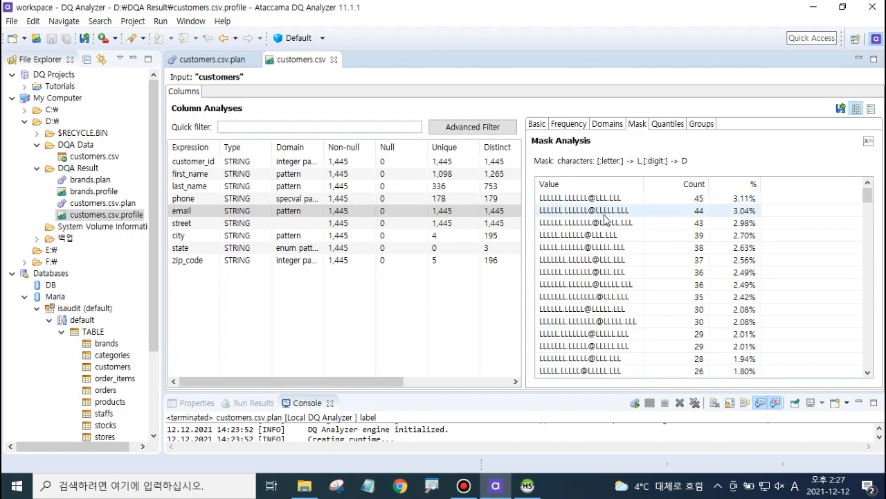
# Step: Scroll through the email column's mask analysis values
pyautogui.scroll(-20, 604, 219)
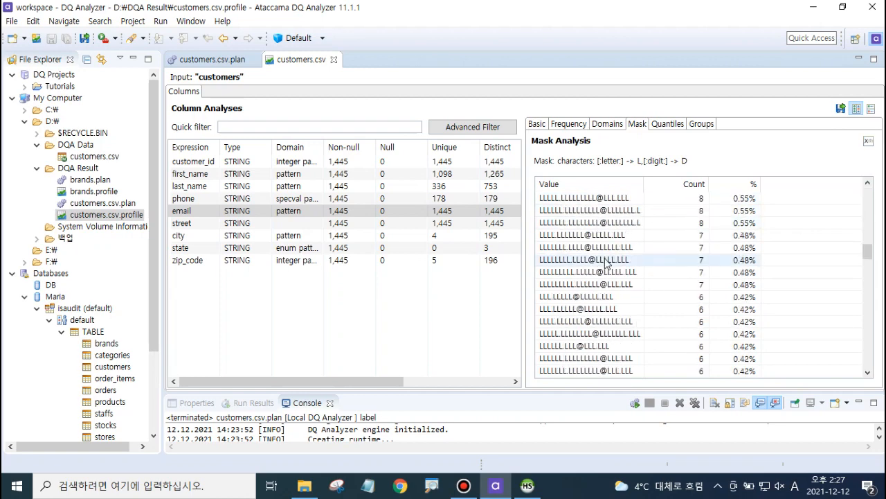
pyautogui.scroll(-15, 604, 262)
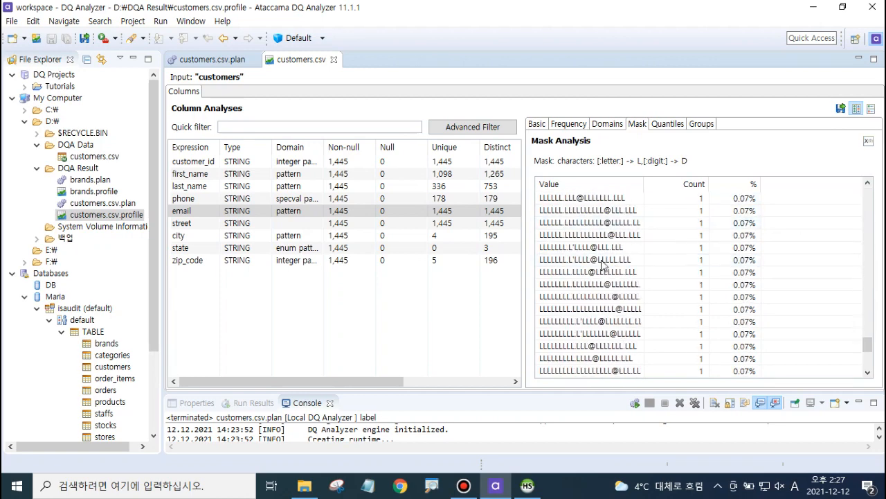
pyautogui.scroll(10, 603, 263)
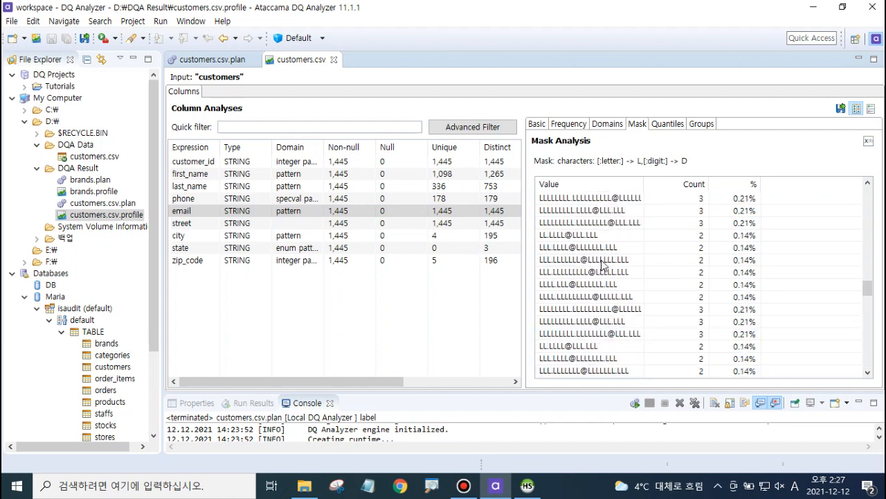
pyautogui.scroll(15, 602, 263)
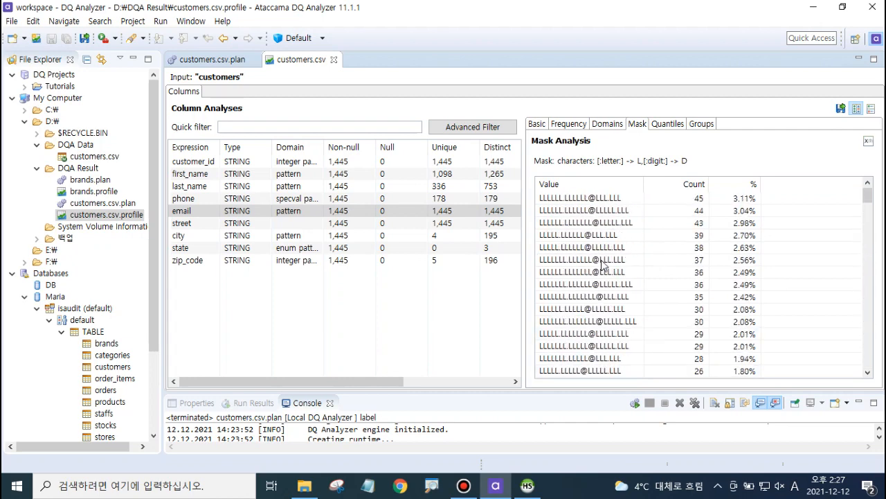
# Step: Examine the zip_code column's mask, frequency, domain, quantile and group analyses
pyautogui.click(195, 262)
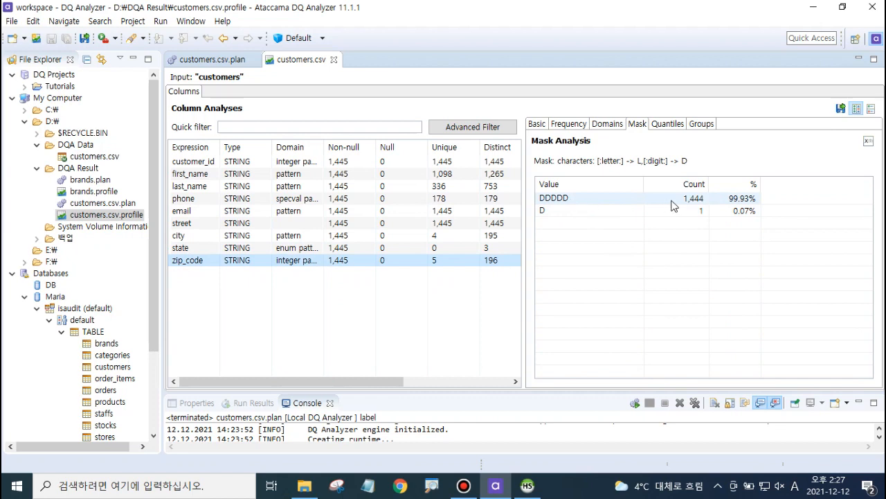
pyautogui.click(583, 212)
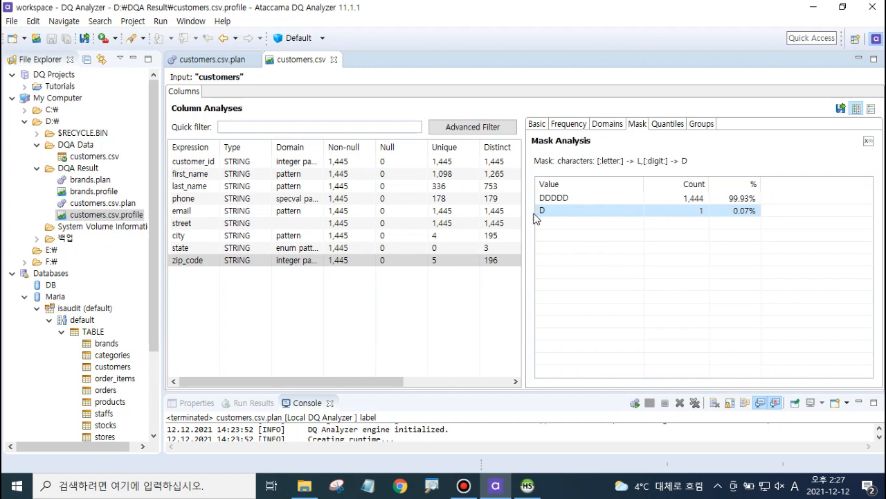
pyautogui.click(540, 126)
pyautogui.click(566, 123)
pyautogui.click(609, 124)
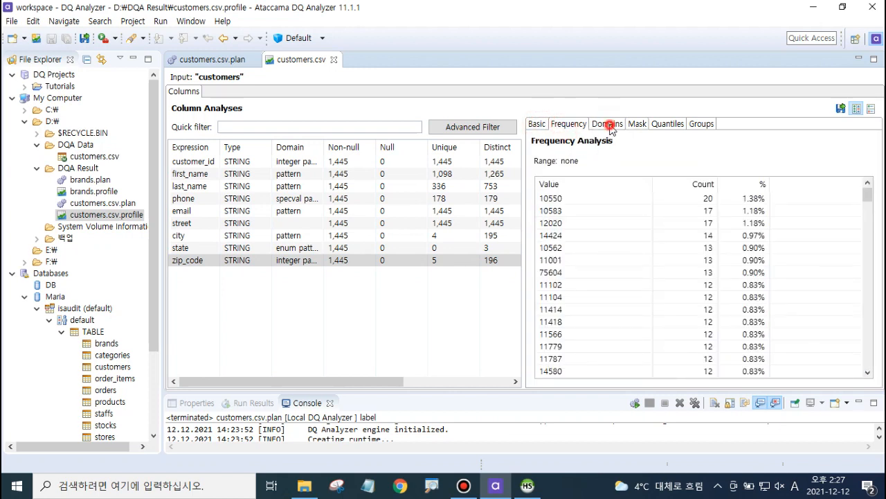
pyautogui.click(636, 125)
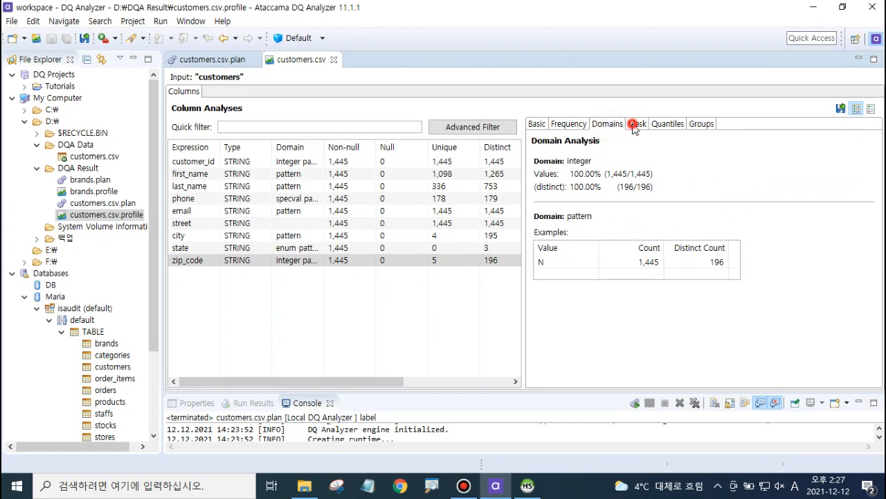
pyautogui.click(668, 125)
pyautogui.click(698, 126)
pyautogui.click(676, 126)
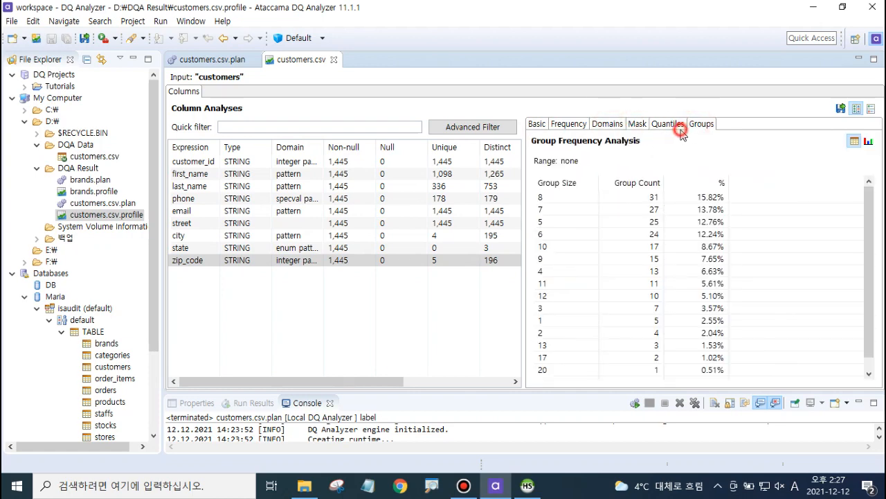
pyautogui.click(668, 124)
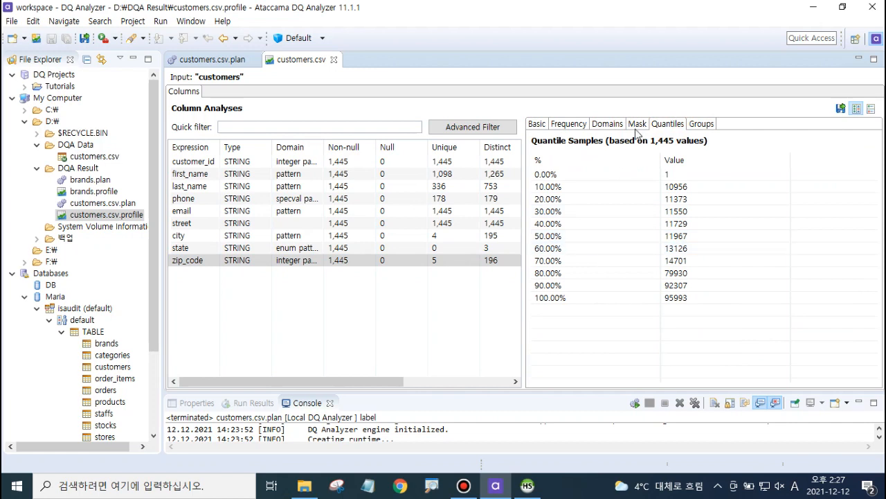
pyautogui.click(637, 125)
pyautogui.click(568, 211)
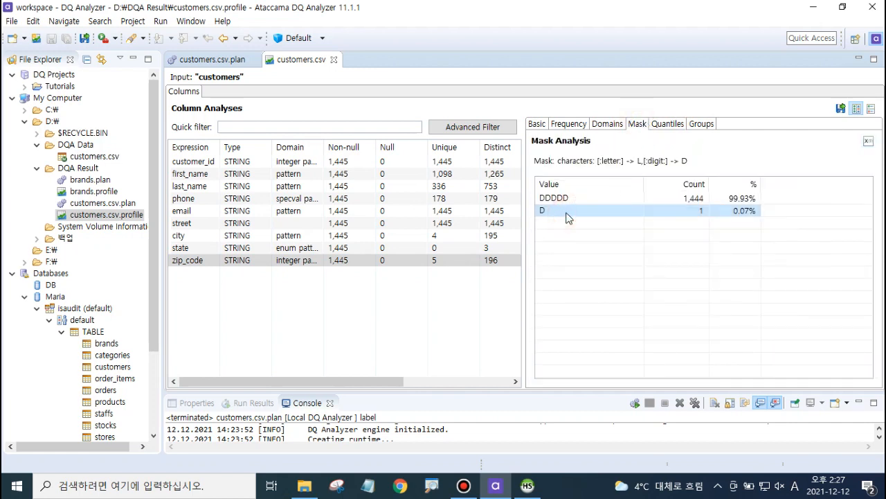
pyautogui.click(566, 217)
pyautogui.click(567, 215)
# Step: Switch to File Explorer and open customers.csv from the D:\DQA Data folder for editing in Excel
pyautogui.click(305, 485)
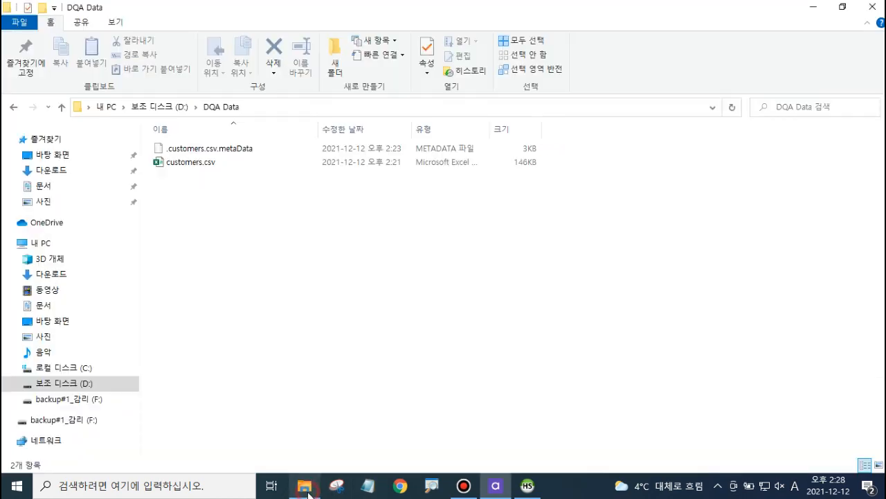
pyautogui.rightClick(201, 165)
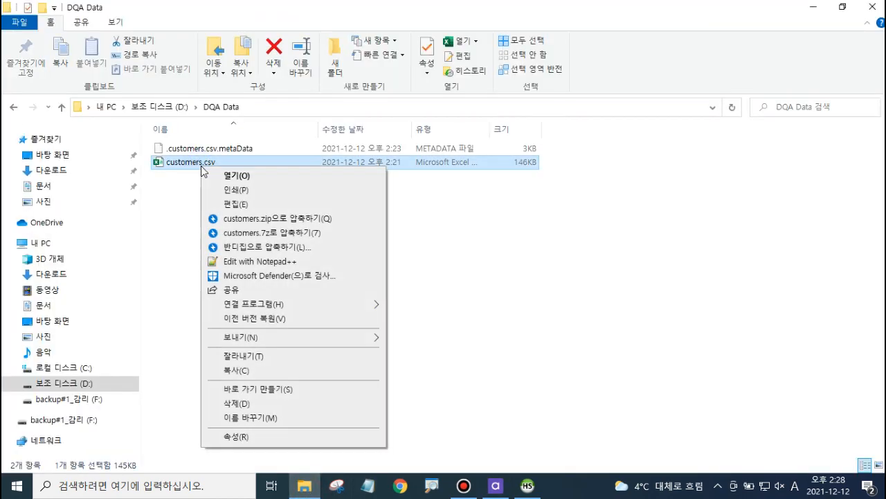
pyautogui.click(185, 206)
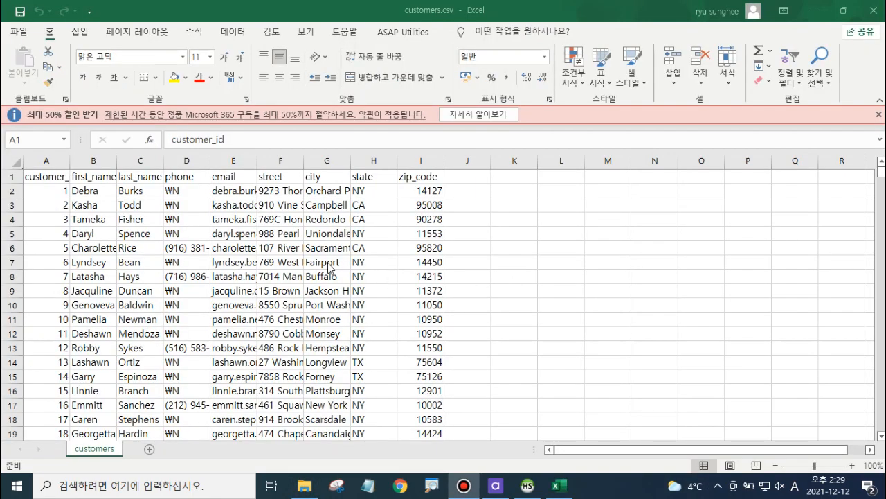
# Step: Select the whole sheet and autofit all column widths
pyautogui.click(14, 162)
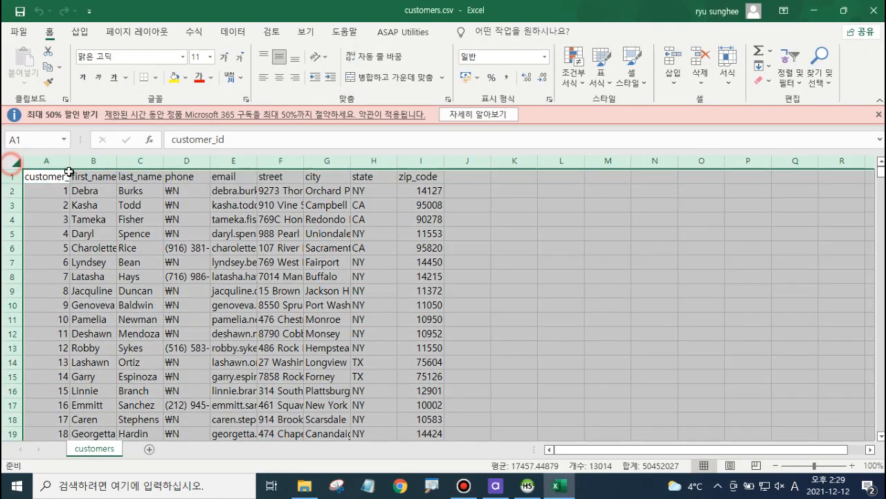
pyautogui.doubleClick(117, 160)
pyautogui.click(385, 278)
pyautogui.click(285, 250)
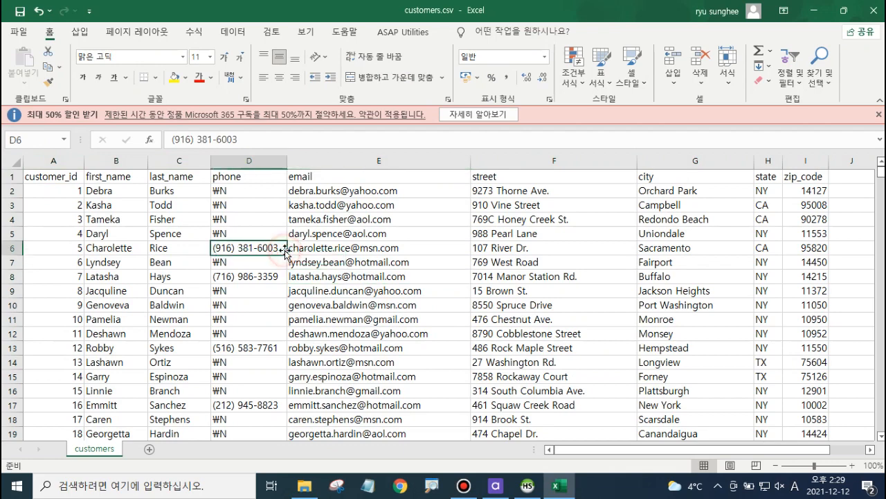
# Step: Corrupt the email addresses in E2 and E5 by replacing their @ signs
pyautogui.press('Up')
pyautogui.press('Up')
pyautogui.press('Up')
pyautogui.press('Up')
pyautogui.press('Right')
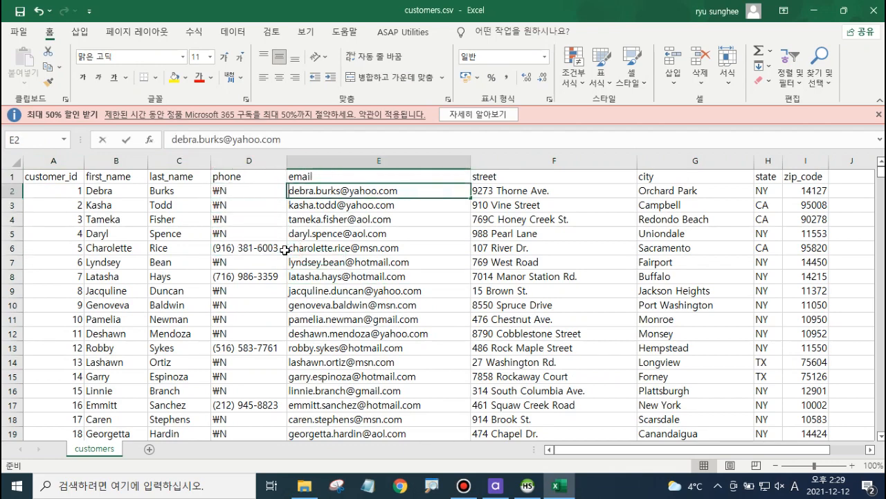
pyautogui.press('F2')
pyautogui.press('Left')
pyautogui.hotkey('shift', 'Right')
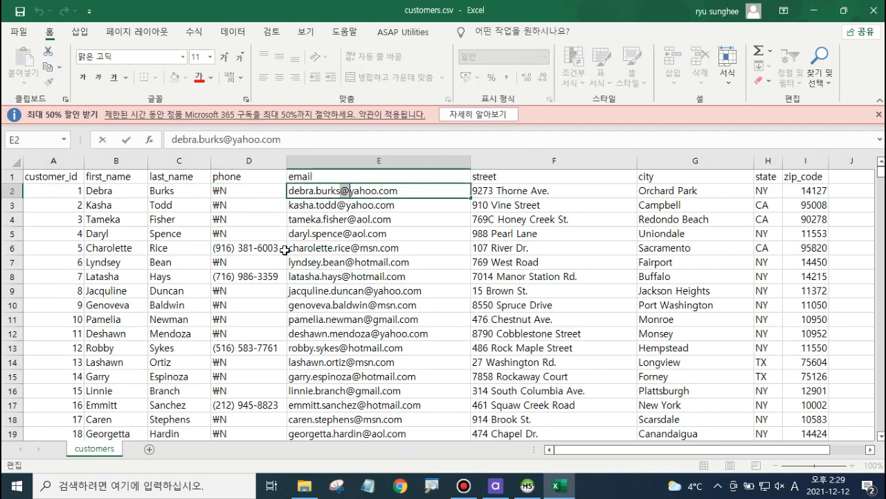
pyautogui.write('.')
pyautogui.press('Return')
pyautogui.press('Return')
pyautogui.press('Return')
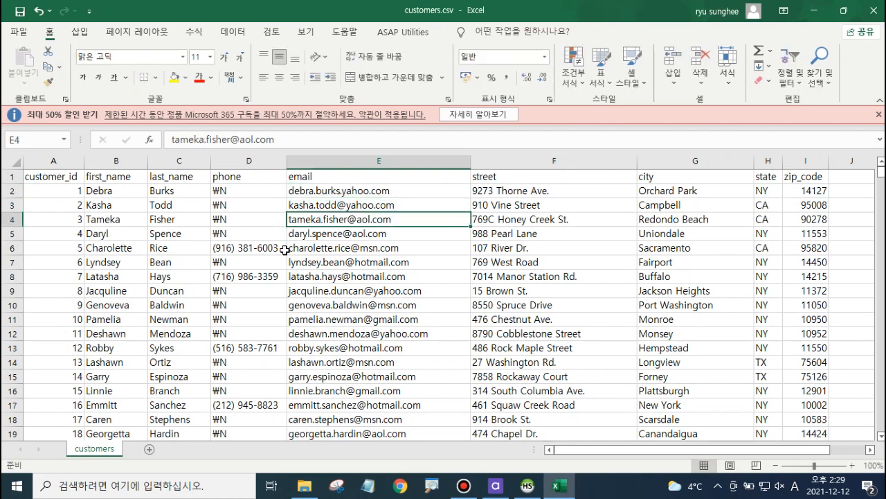
pyautogui.press('F2')
pyautogui.press('Left')
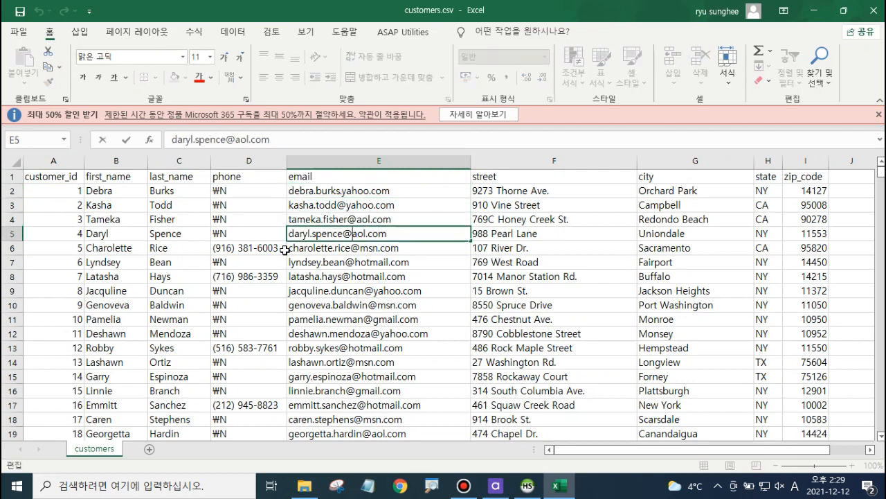
pyautogui.hotkey('shift', 'Left')
pyautogui.write('.')
pyautogui.press('Return')
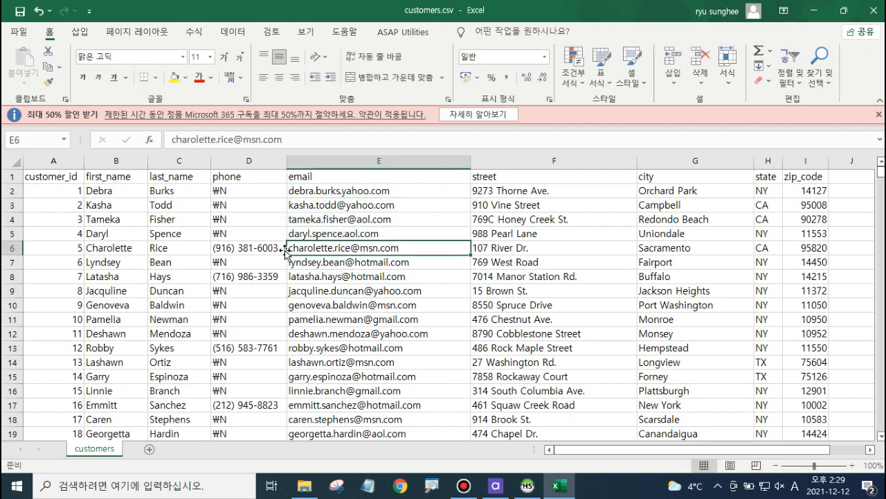
# Step: Overwrite the zip codes in I2, I6 and I10 with 110, 2 and 333
pyautogui.press('Right')
pyautogui.press('Right')
pyautogui.press('Right')
pyautogui.press('Right')
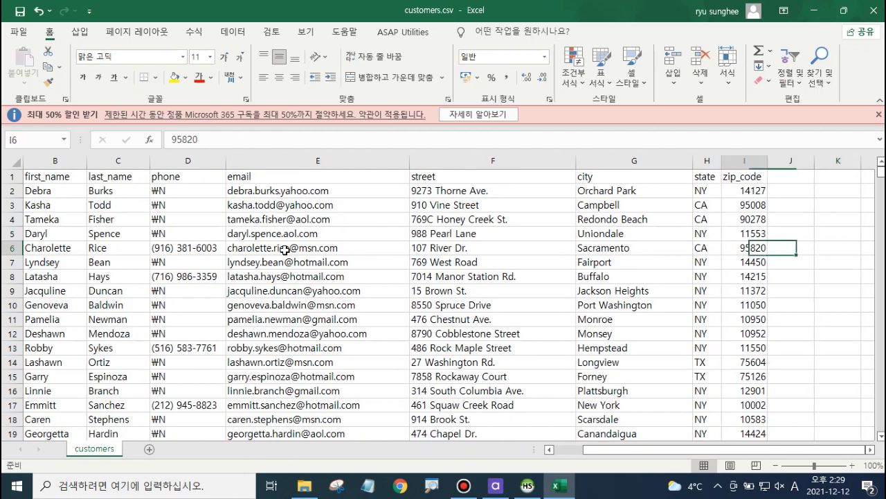
pyautogui.press('Up')
pyautogui.press('Up')
pyautogui.press('Up')
pyautogui.press('Up')
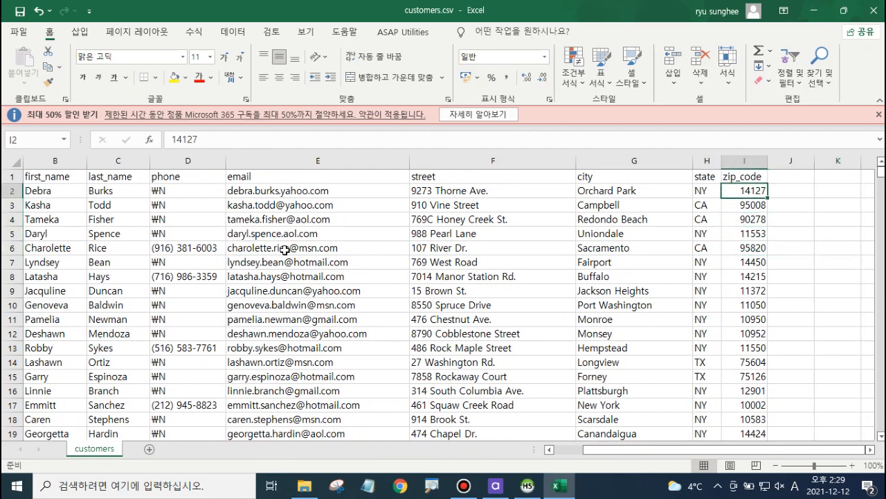
pyautogui.write('110')
pyautogui.press('Return')
pyautogui.press('Down')
pyautogui.press('Down')
pyautogui.press('Down')
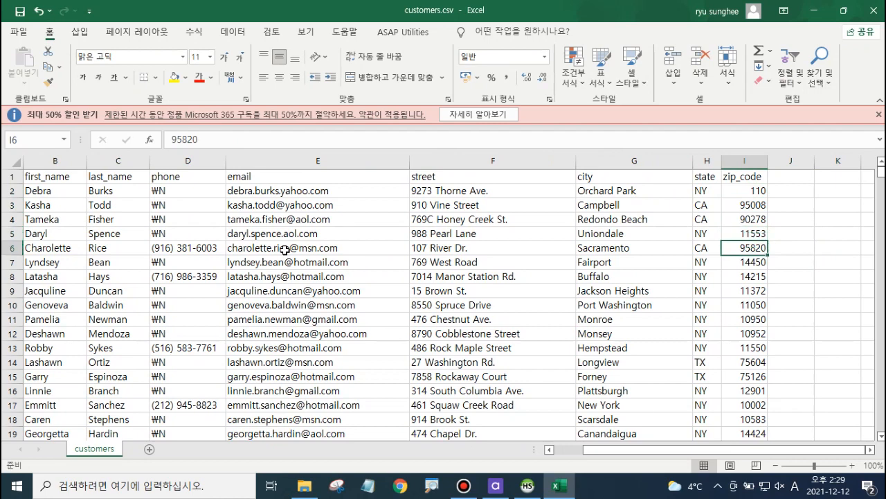
pyautogui.write('2')
pyautogui.press('Return')
pyautogui.press('Down')
pyautogui.press('Down')
pyautogui.press('Down')
pyautogui.write('33')
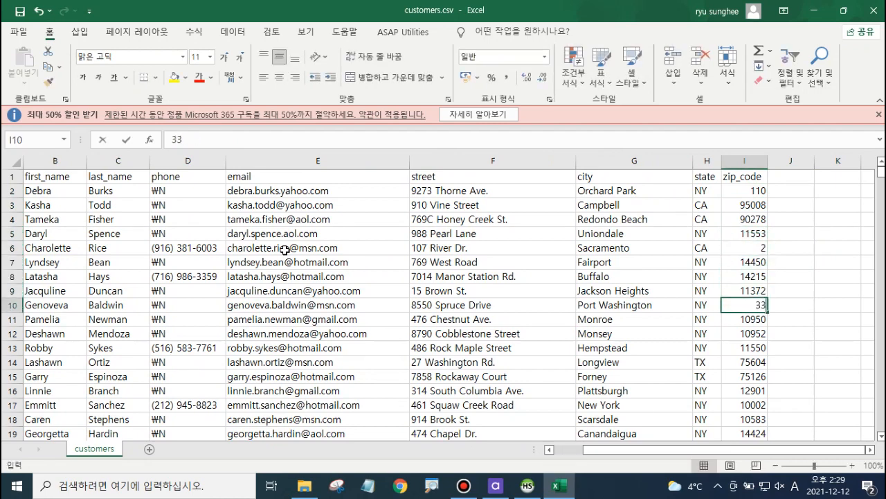
pyautogui.write('3')
pyautogui.press('Return')
# Step: Set the state in H6 to DDD and the state in H7 to 333
pyautogui.press('Left')
pyautogui.press('Left')
pyautogui.press('Right')
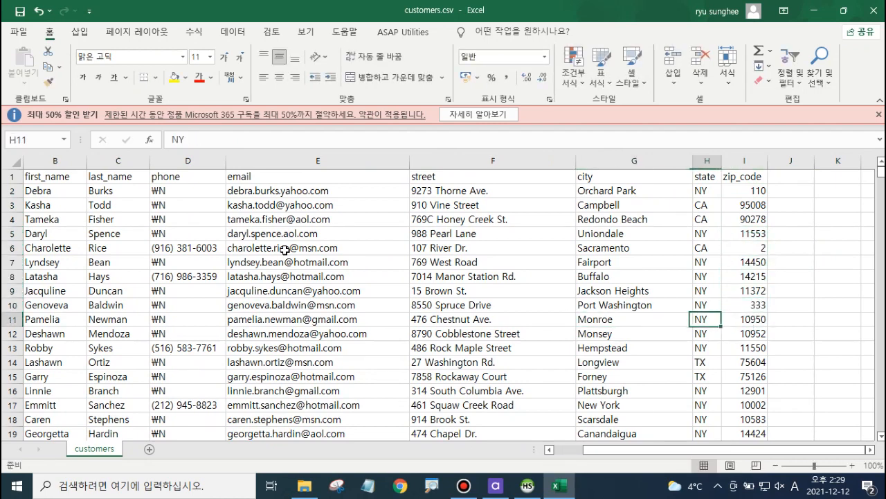
pyautogui.press('Up')
pyautogui.press('Up')
pyautogui.press('Up')
pyautogui.press('Up')
pyautogui.press('Up')
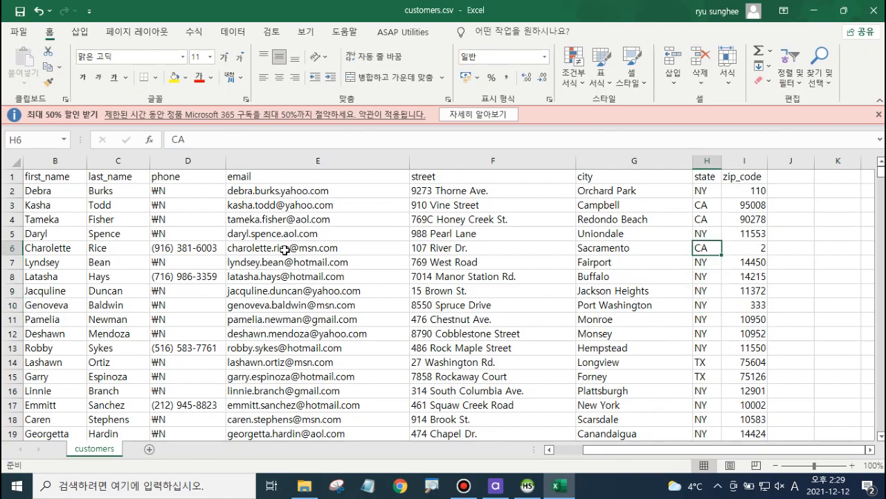
pyautogui.scroll(-17, 739, 324)
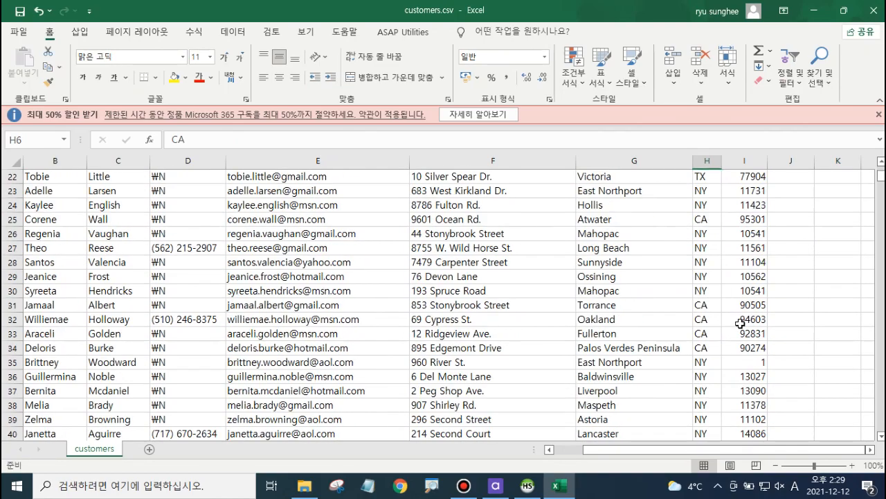
pyautogui.scroll(-18, 740, 324)
pyautogui.scroll(20, 740, 323)
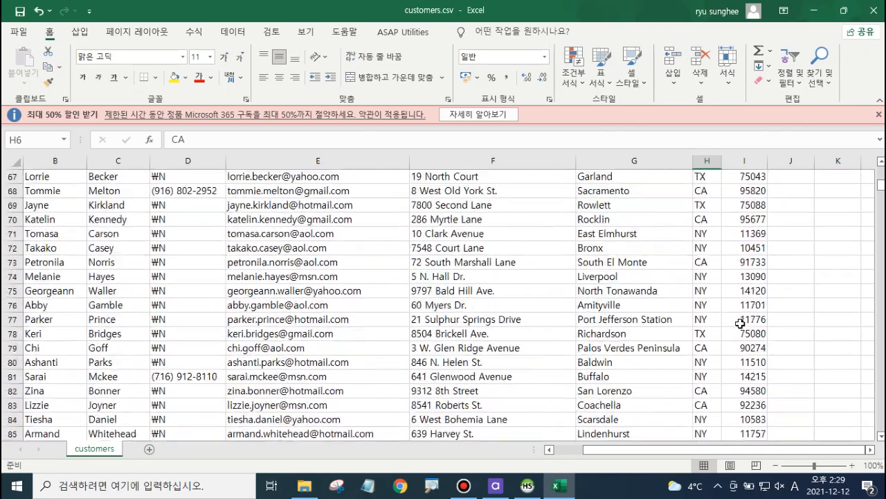
pyautogui.scroll(9, 740, 323)
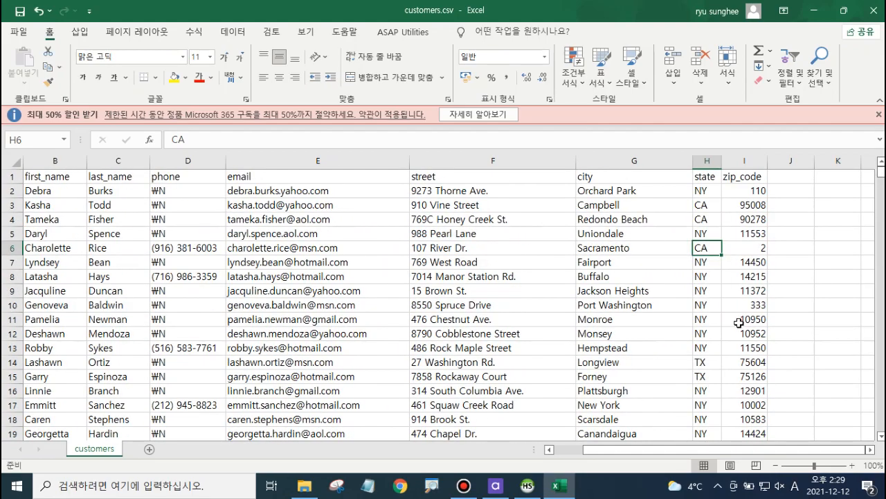
pyautogui.write('DDD')
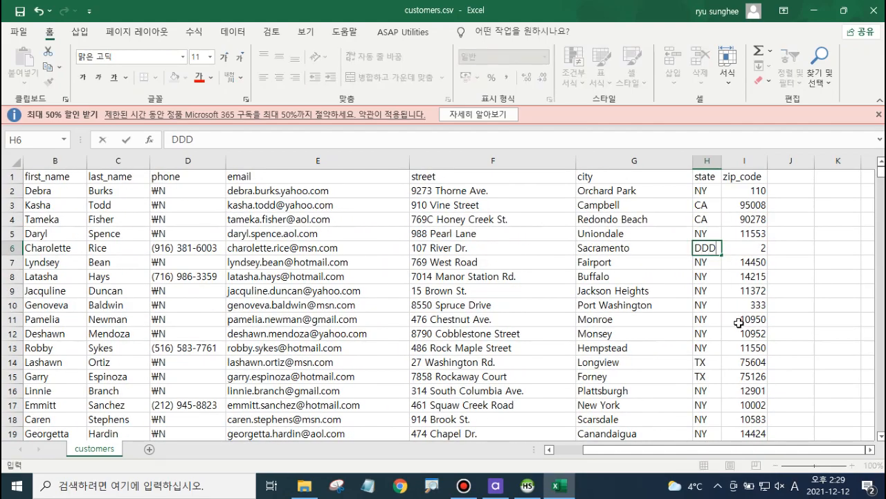
pyautogui.press('Return')
pyautogui.write('333')
pyautogui.press('Return')
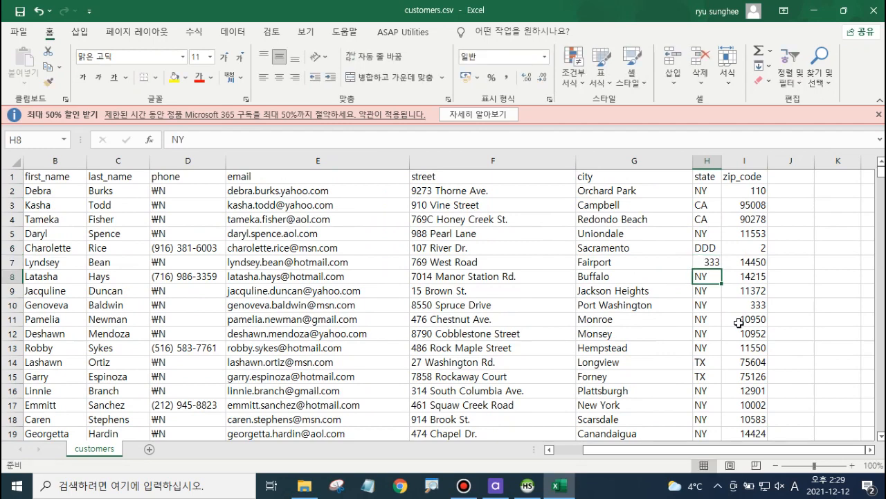
pyautogui.press('Up')
pyautogui.press('Left')
pyautogui.press('Left')
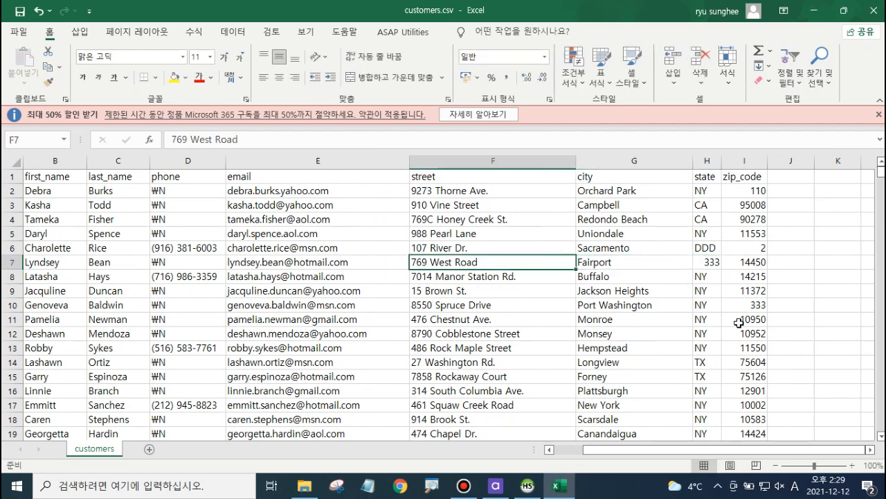
pyautogui.click(504, 193)
pyautogui.press('Right')
pyautogui.press('Down')
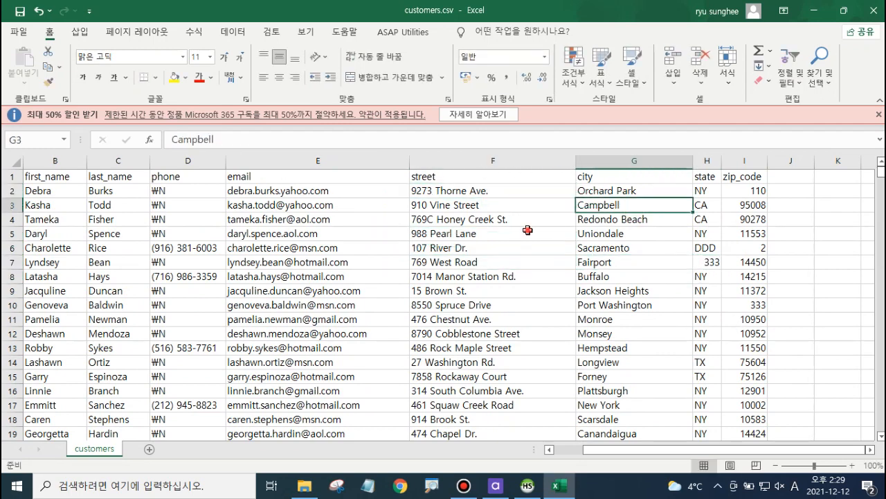
pyautogui.click(640, 246)
pyautogui.click(559, 258)
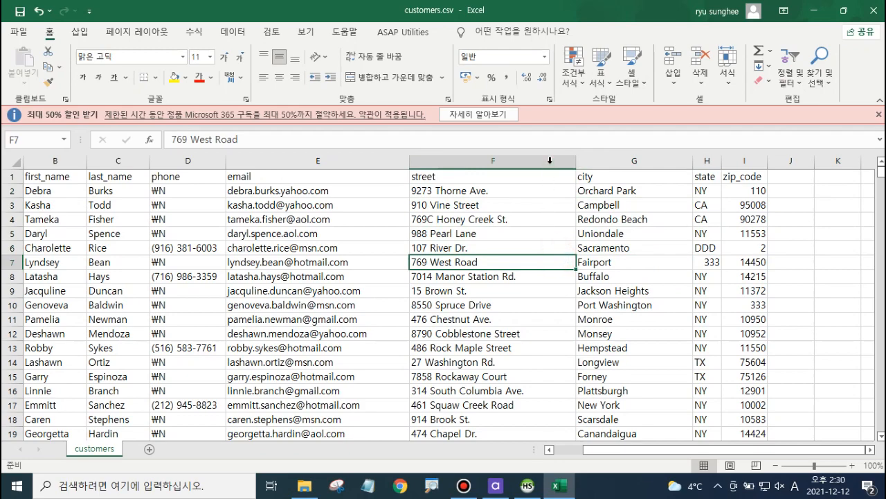
# Step: Examine the street, city and customer_id columns of the sheet
pyautogui.click(550, 161)
pyautogui.click(607, 172)
pyautogui.click(552, 258)
pyautogui.scroll(-3, 553, 258)
pyautogui.scroll(3, 553, 258)
pyautogui.click(634, 232)
pyautogui.click(450, 232)
pyautogui.click(531, 159)
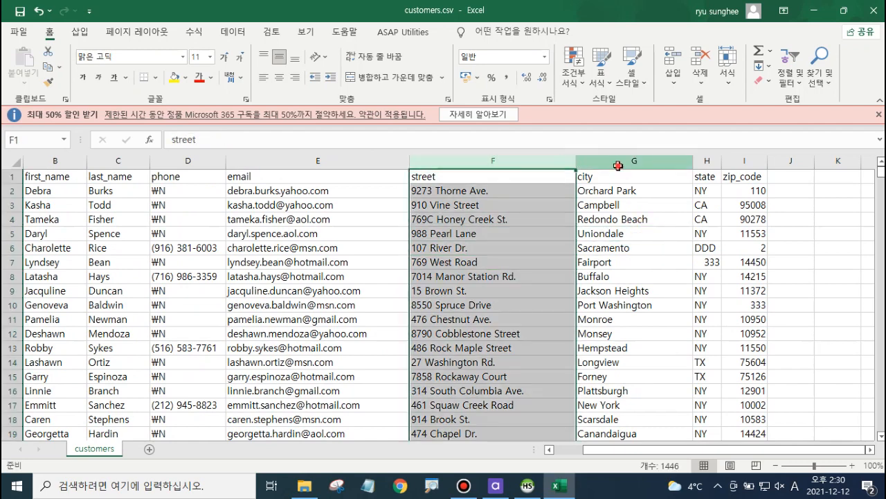
pyautogui.click(617, 163)
pyautogui.click(519, 163)
pyautogui.click(603, 159)
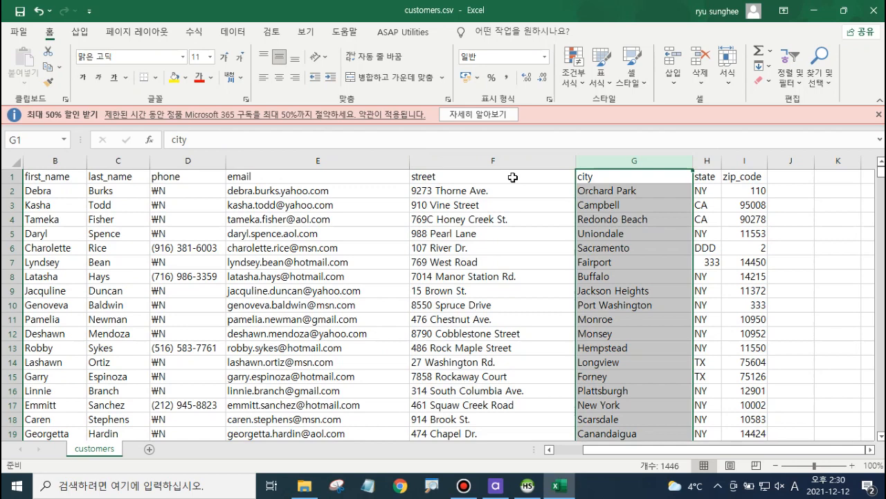
pyautogui.click(505, 229)
pyautogui.press('Left')
pyautogui.press('Left')
pyautogui.press('Left')
pyautogui.press('Left')
pyautogui.press('Left')
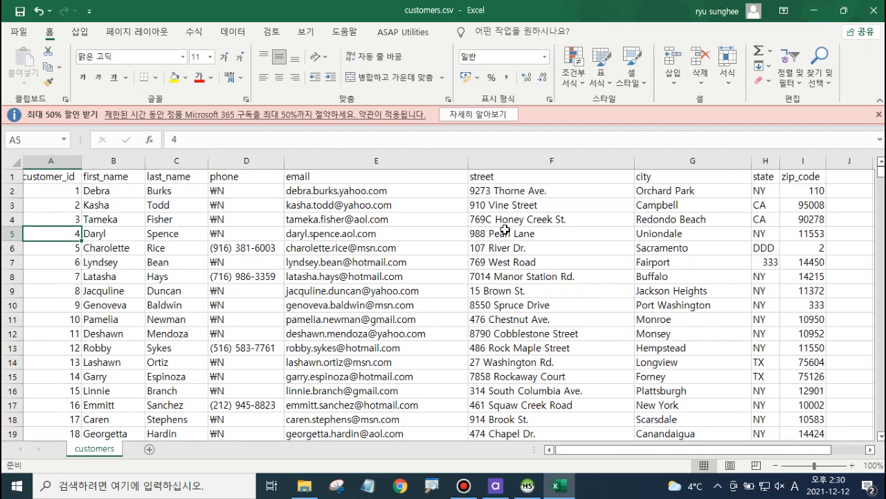
pyautogui.press('Down')
pyautogui.press('Down')
pyautogui.press('Down')
pyautogui.press('Down')
pyautogui.press('Down')
pyautogui.press('Down')
pyautogui.press('Down')
pyautogui.press('Down')
pyautogui.press('Down')
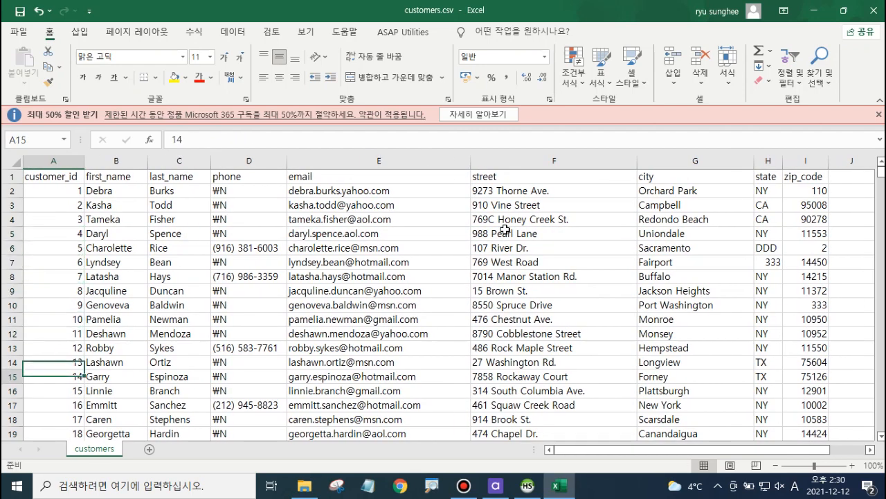
pyautogui.press('Up')
pyautogui.press('Up')
pyautogui.press('Up')
pyautogui.press('Up')
pyautogui.press('Up')
pyautogui.press('Up')
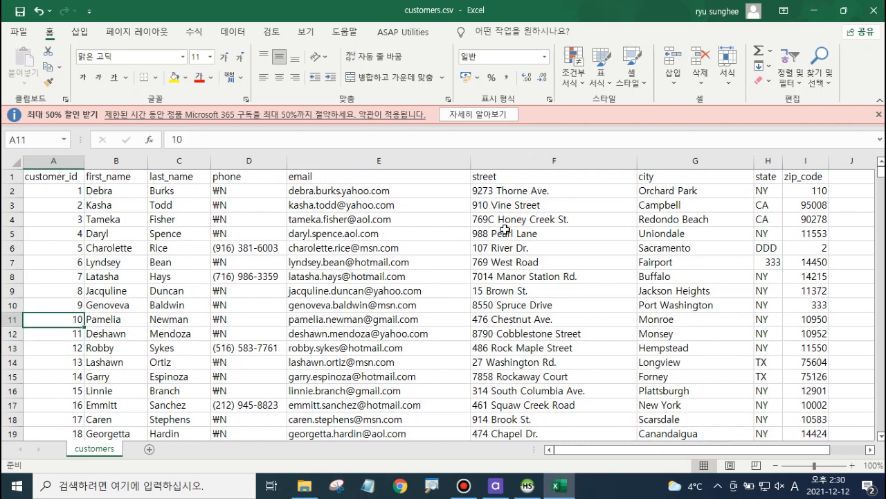
pyautogui.press('Up')
pyautogui.press('Up')
pyautogui.press('Up')
pyautogui.press('Up')
pyautogui.press('Up')
pyautogui.press('Up')
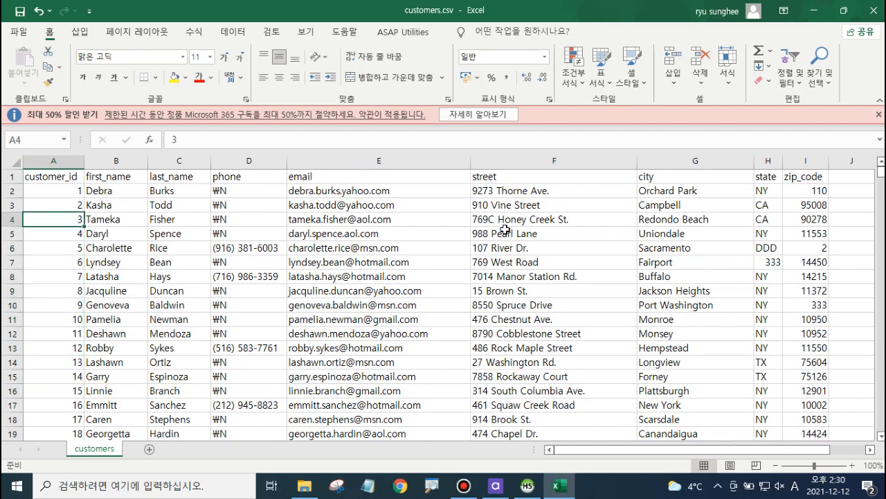
# Step: Overwrite the customer_id values in A3 through A8 with 1
pyautogui.press('Down')
pyautogui.press('Down')
pyautogui.press('Down')
pyautogui.press('Down')
pyautogui.press('Up')
pyautogui.press('Up')
pyautogui.press('Up')
pyautogui.write('1 1 1 ')
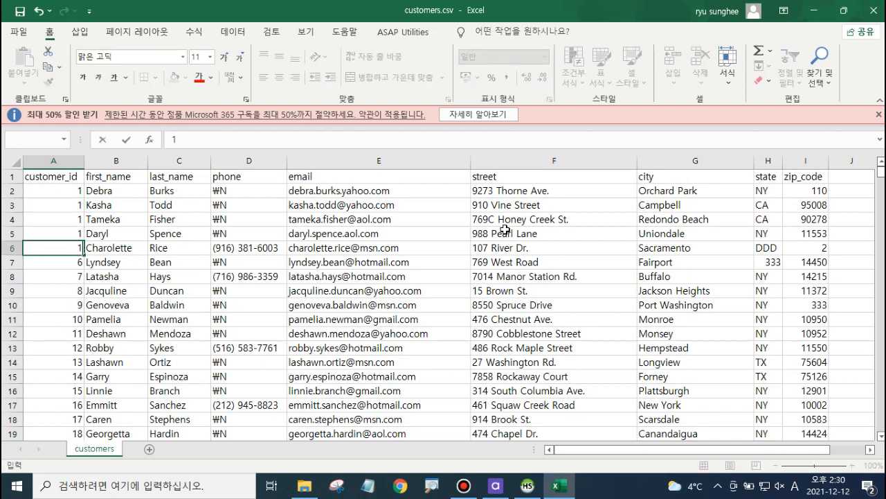
pyautogui.write('1 1 11')
pyautogui.press('Down')
pyautogui.press('Up')
pyautogui.press('Up')
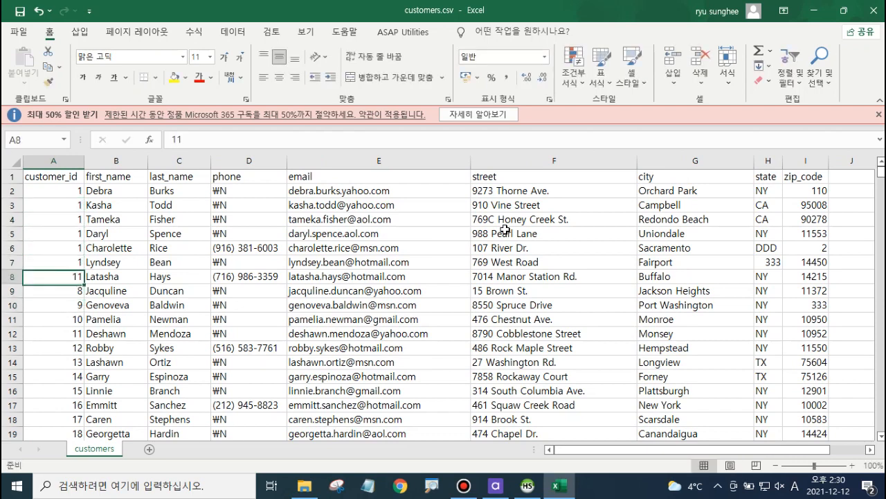
pyautogui.write('1')
pyautogui.press('Down')
pyautogui.press('Down')
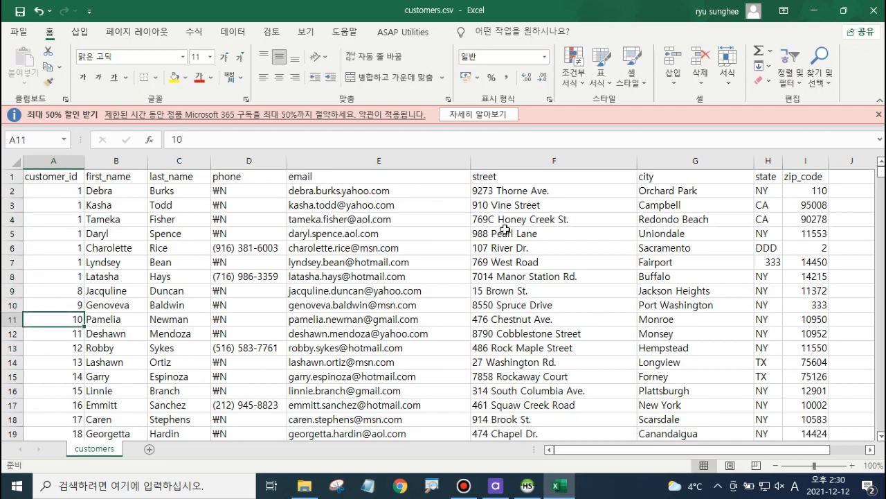
# Step: Save customers.csv in its current format and close Excel
pyautogui.hotkey('ctrl', 's')
pyautogui.click(392, 284)
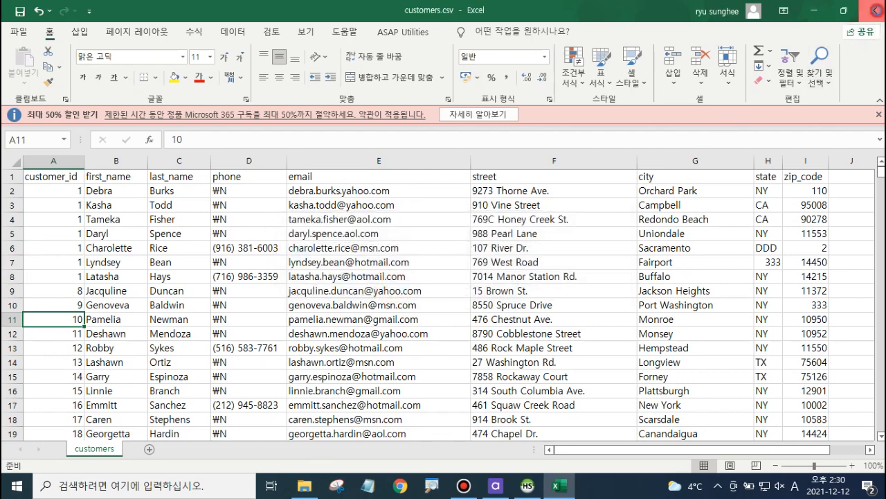
pyautogui.click(862, 11)
pyautogui.click(443, 233)
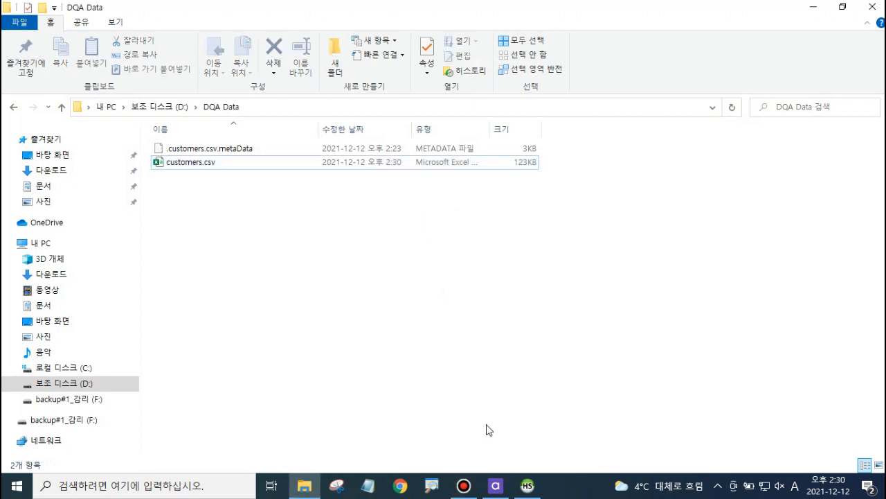
# Step: Return to DQ Analyzer, close the old customers.csv profile tab and rerun the customers.csv plan
pyautogui.click(495, 485)
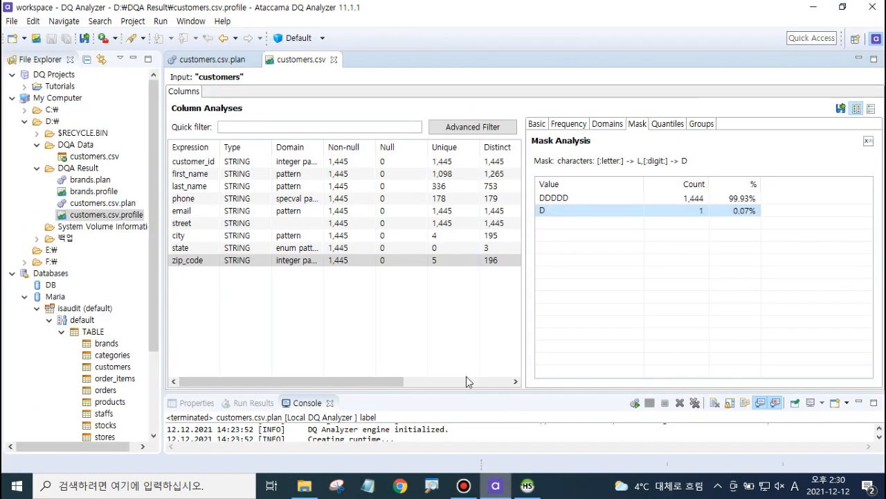
pyautogui.click(334, 59)
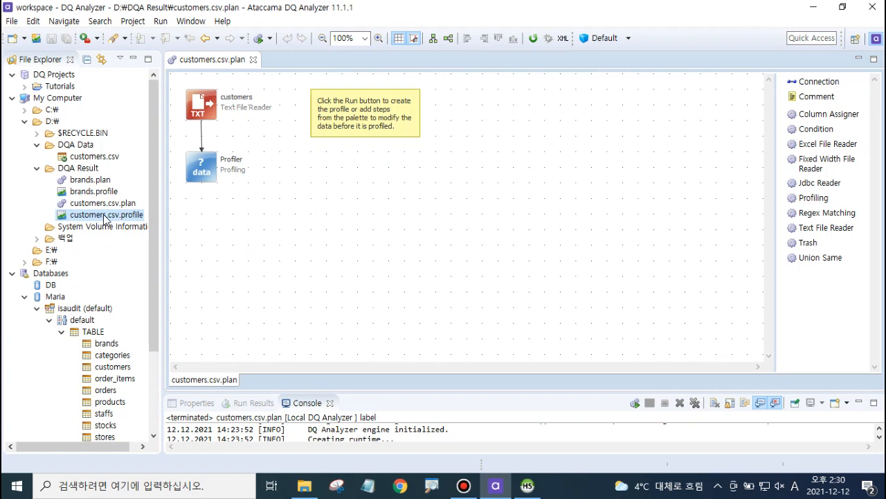
pyautogui.click(301, 205)
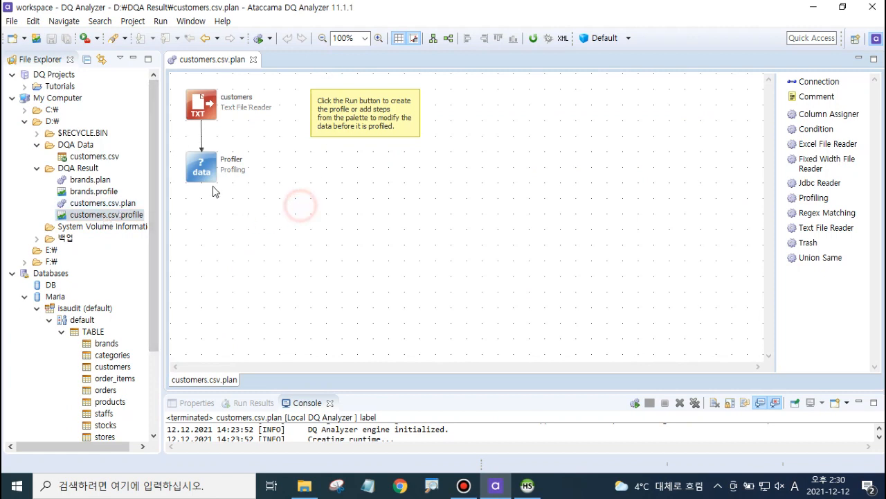
pyautogui.click(269, 38)
pyautogui.click(277, 54)
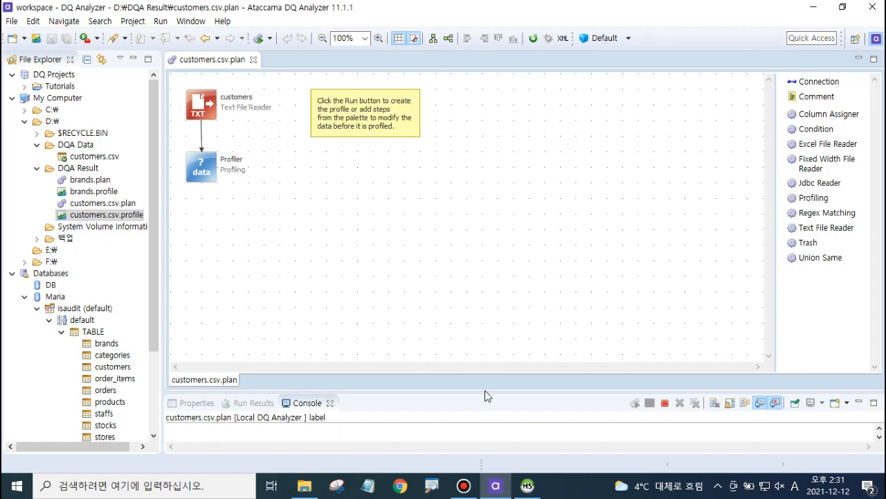
# Step: Open the regenerated customers.csv profile and review the customer_id basic and frequency analyses
pyautogui.moveTo(485, 392); pyautogui.dragTo(489, 274)
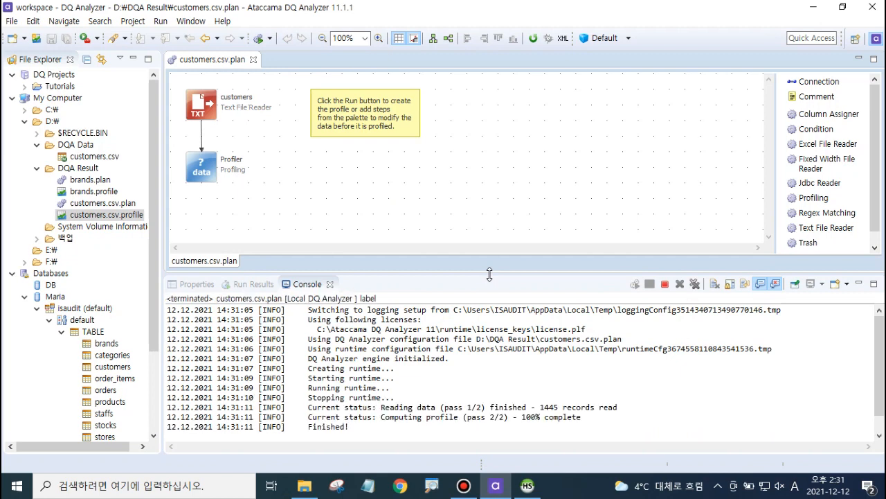
pyautogui.click(109, 215)
pyautogui.doubleClick(109, 215)
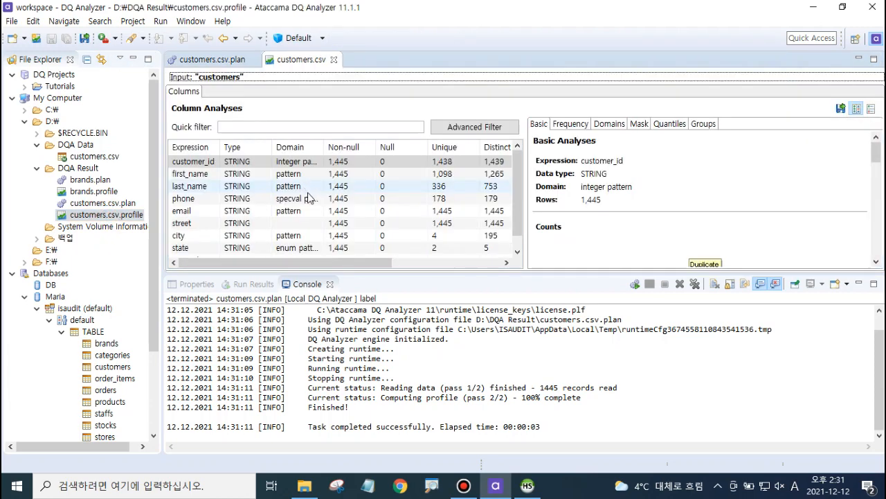
pyautogui.moveTo(584, 274); pyautogui.dragTo(586, 358)
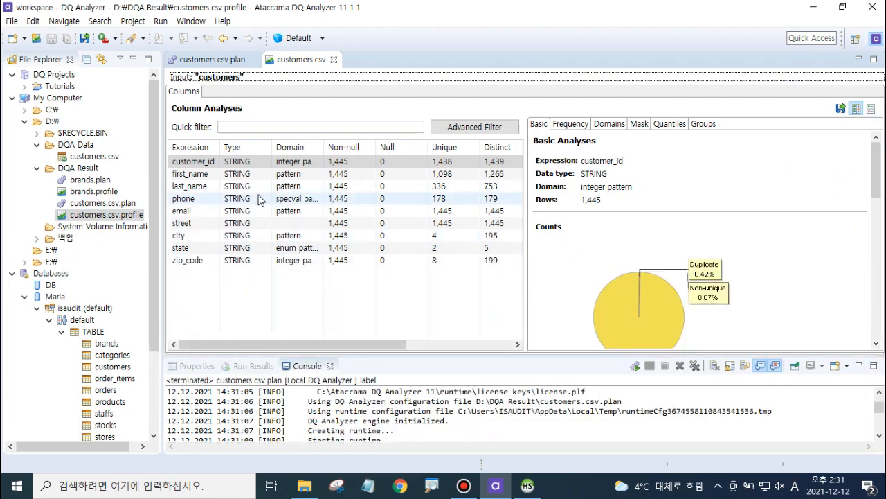
pyautogui.click(571, 126)
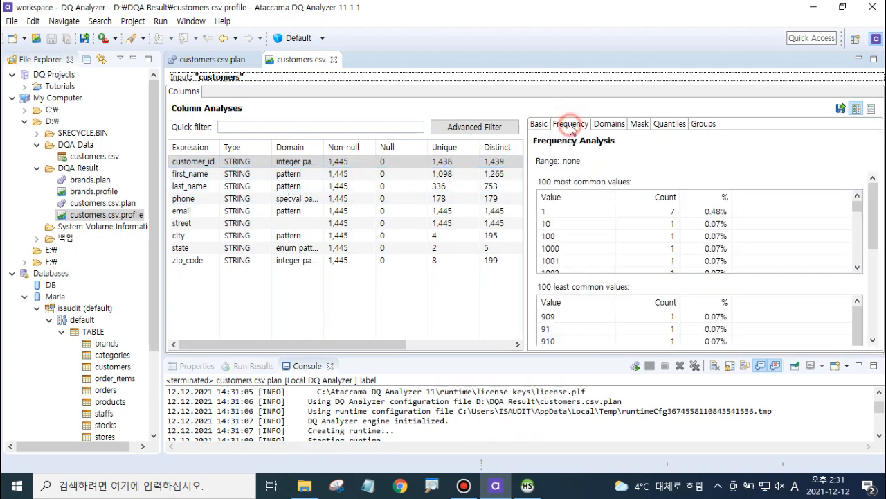
pyautogui.click(538, 124)
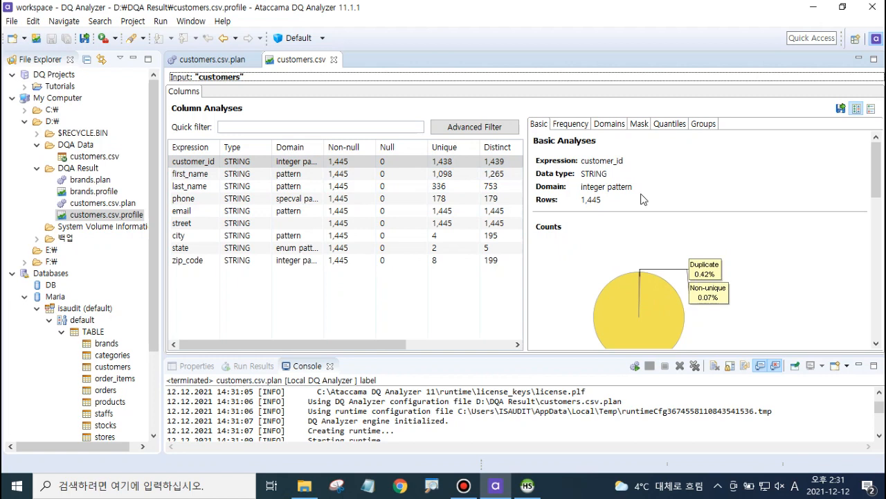
# Step: Review the phone column's frequency, domain, mask, quantile and group analyses
pyautogui.click(205, 201)
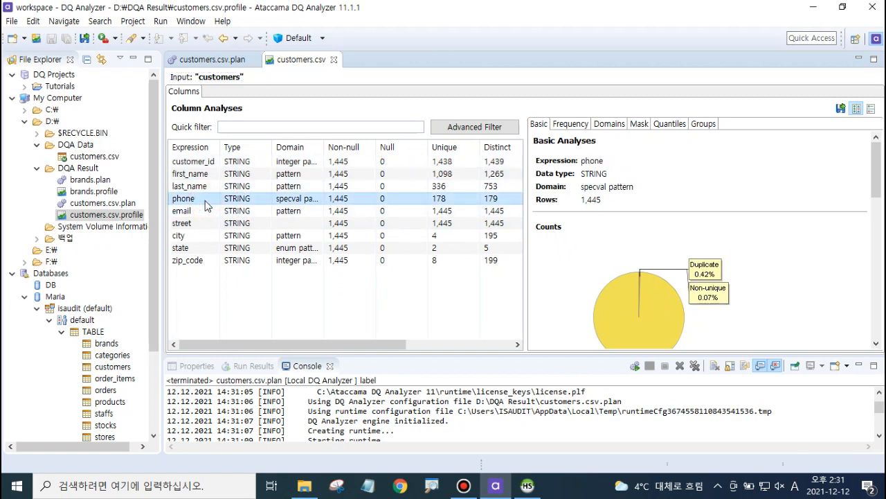
pyautogui.click(579, 128)
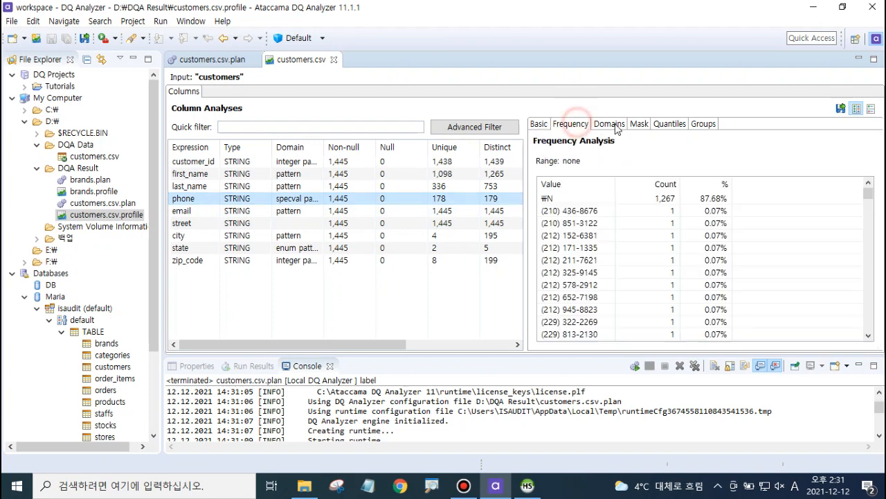
pyautogui.click(613, 126)
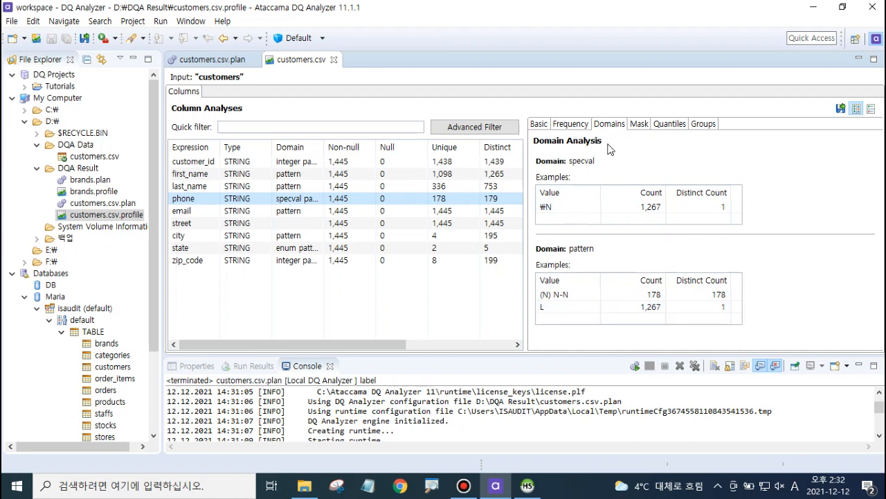
pyautogui.click(639, 123)
pyautogui.click(663, 125)
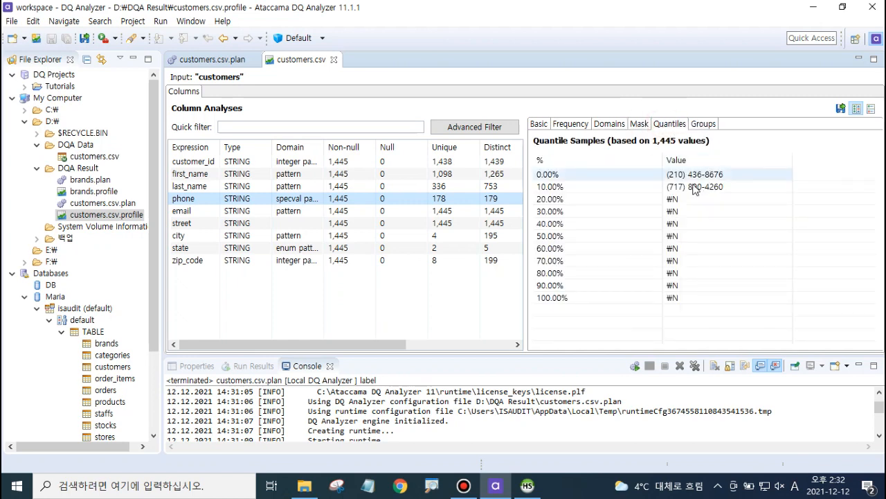
pyautogui.click(702, 124)
pyautogui.click(569, 124)
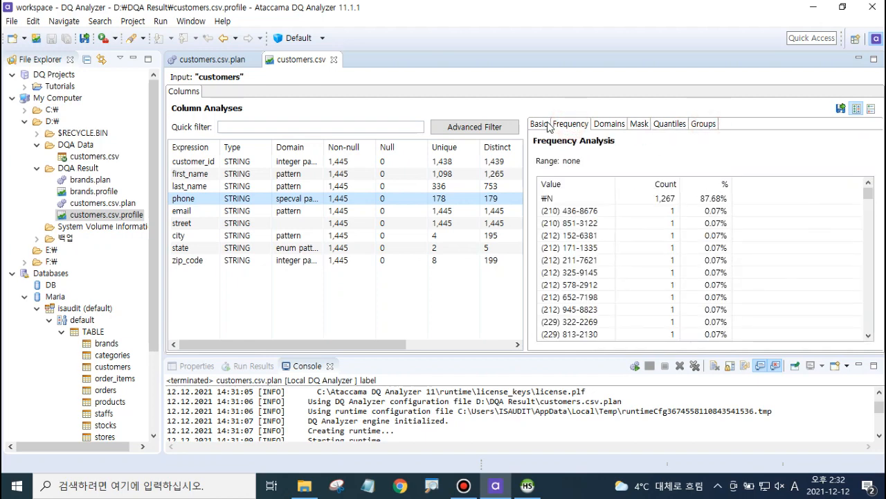
pyautogui.scroll(-10, 597, 289)
pyautogui.scroll(-2, 598, 290)
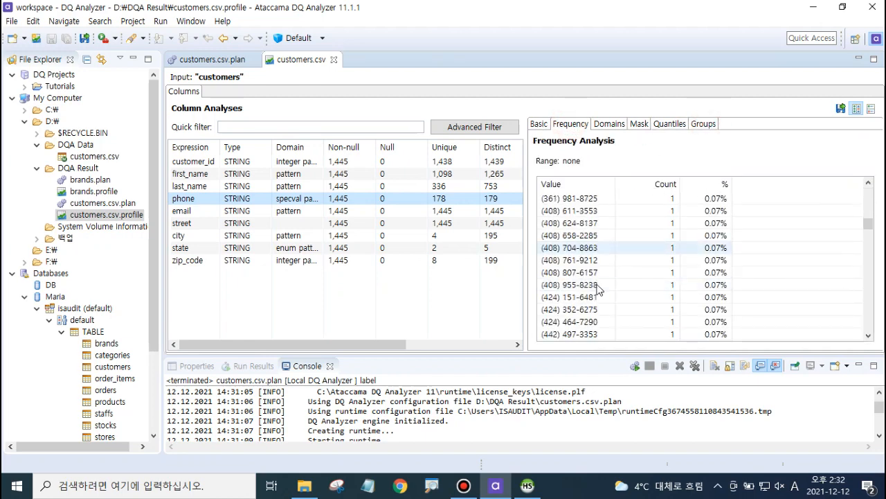
pyautogui.scroll(10, 598, 290)
pyautogui.scroll(-3, 597, 289)
pyautogui.scroll(-5, 598, 290)
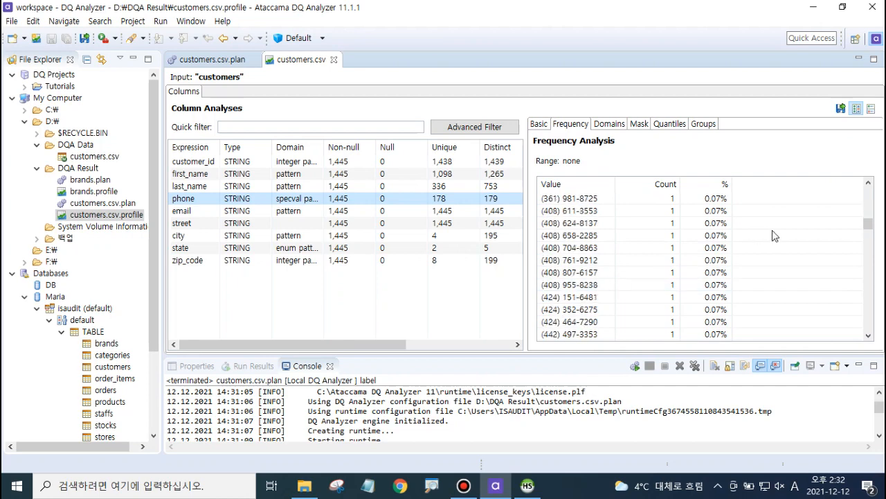
pyautogui.moveTo(869, 224); pyautogui.dragTo(868, 194)
# Step: Review the email column's frequency and domain analyses
pyautogui.click(205, 211)
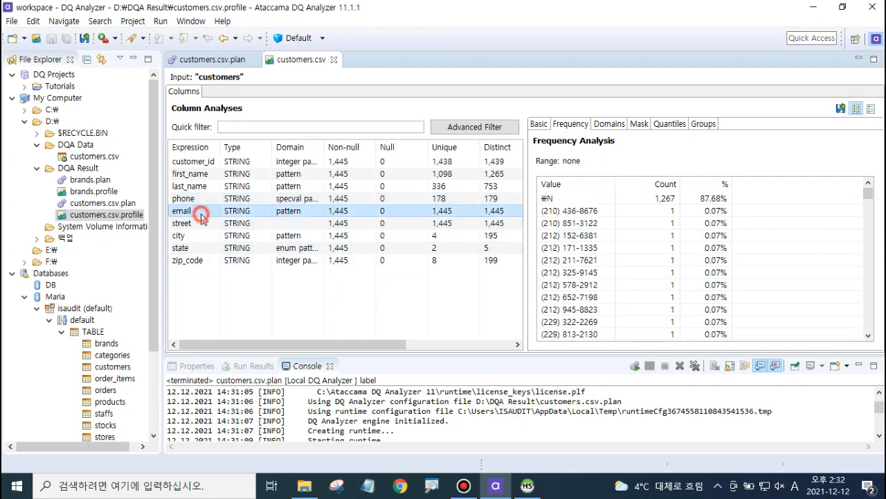
pyautogui.click(627, 238)
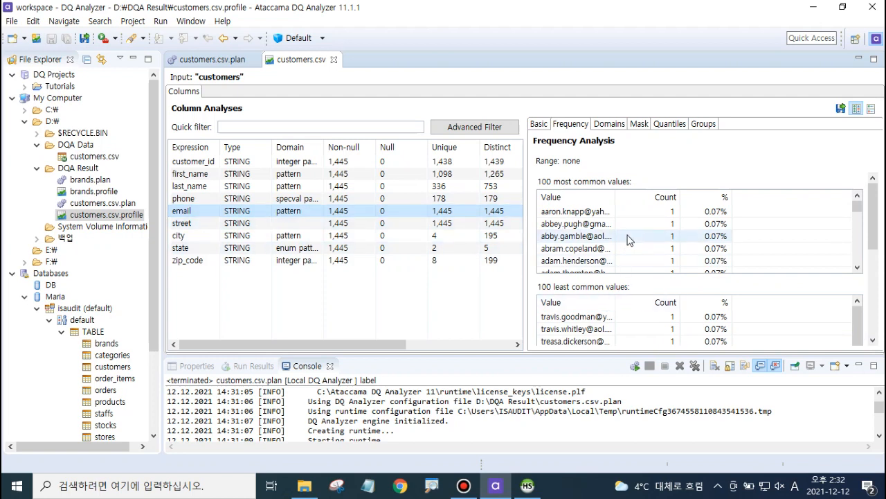
pyautogui.click(611, 124)
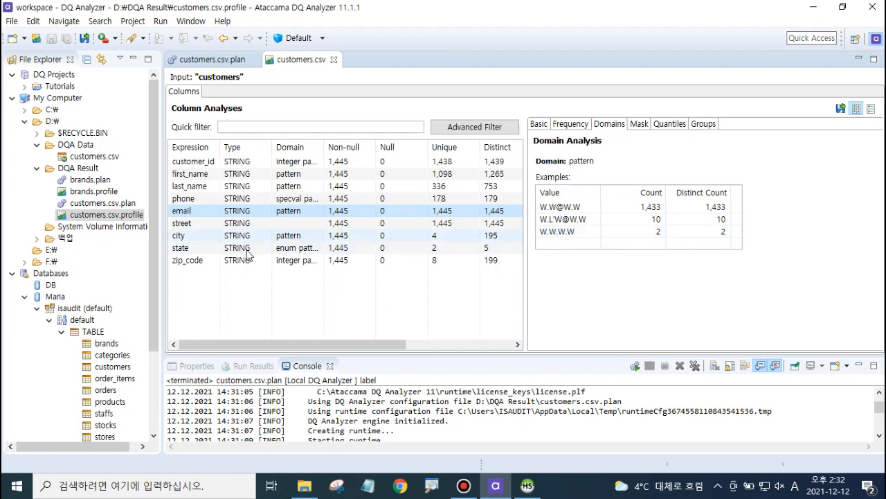
# Step: Inspect the domain analyses of the state and zip_code columns
pyautogui.click(201, 248)
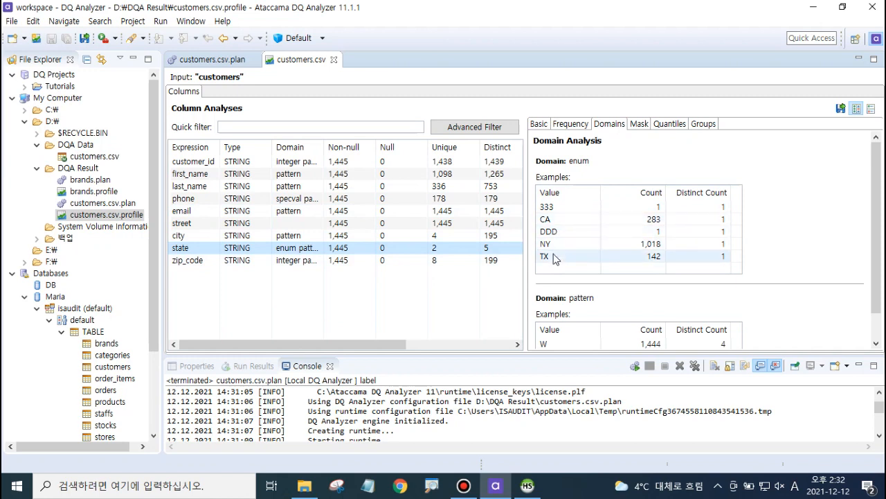
pyautogui.click(567, 234)
pyautogui.click(570, 209)
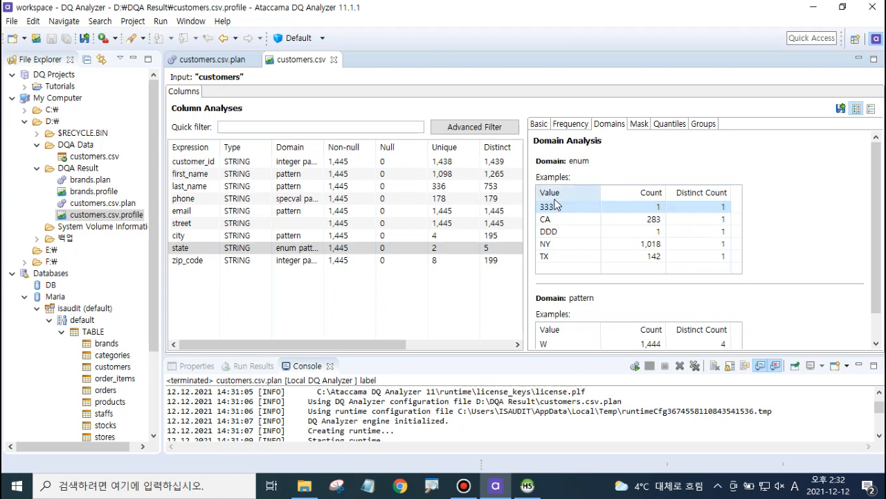
pyautogui.click(552, 232)
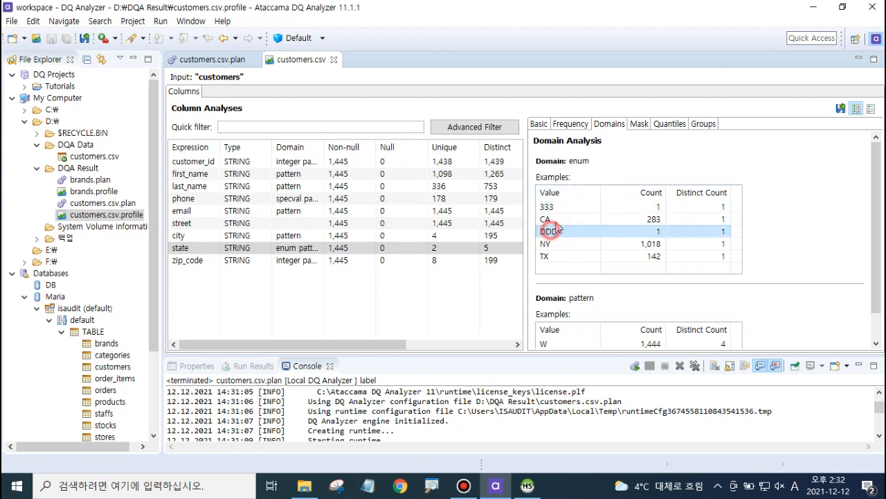
pyautogui.click(566, 207)
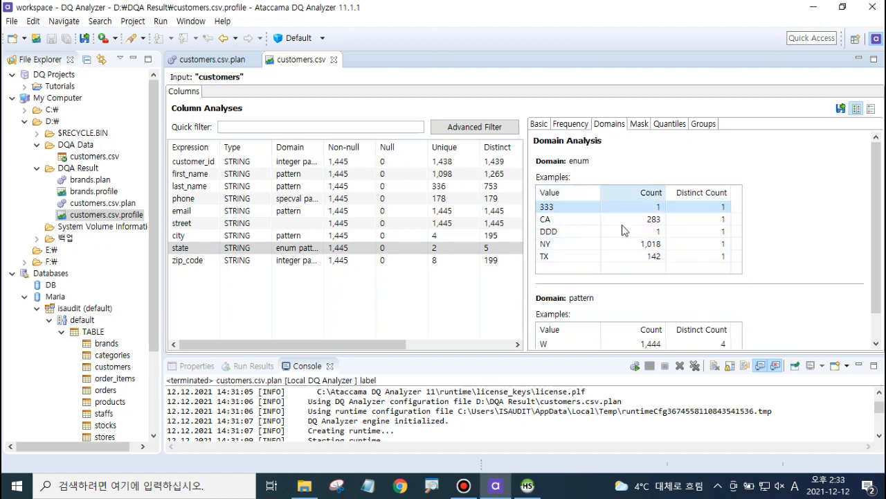
pyautogui.click(202, 264)
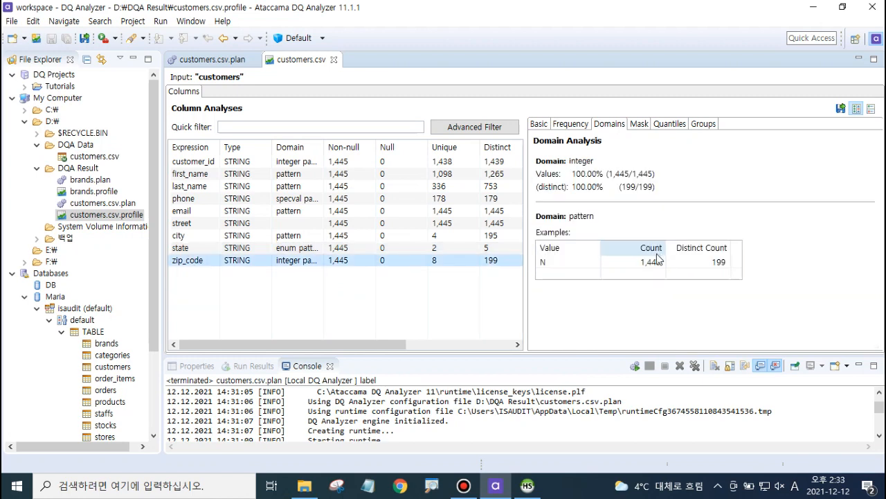
# Step: Open the zip_code column's mask analysis and examine its less frequent mask patterns
pyautogui.click(639, 124)
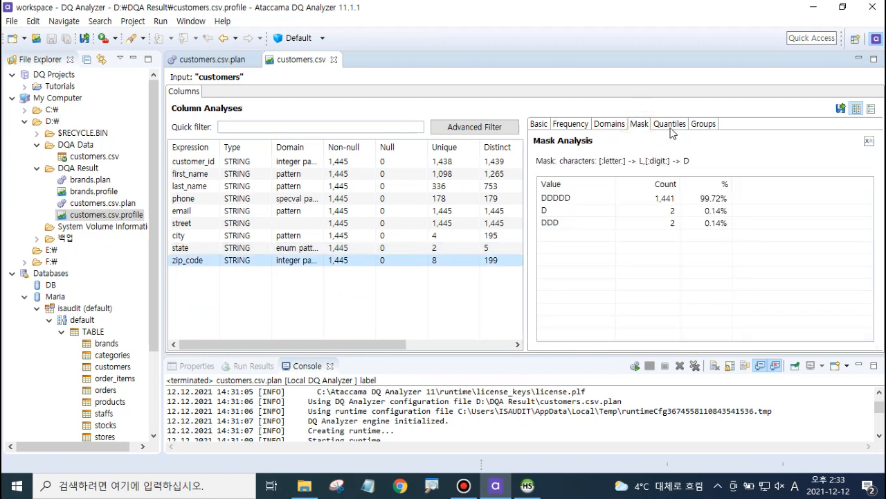
pyautogui.click(579, 209)
pyautogui.click(582, 223)
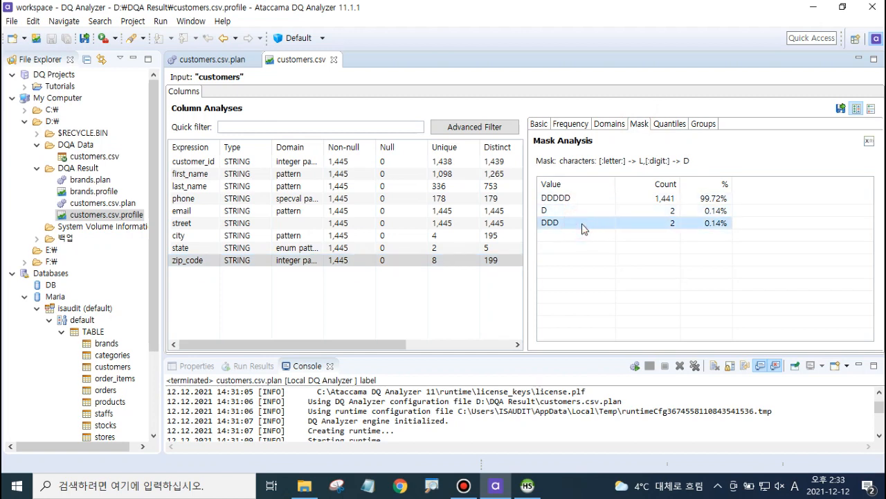
pyautogui.click(657, 223)
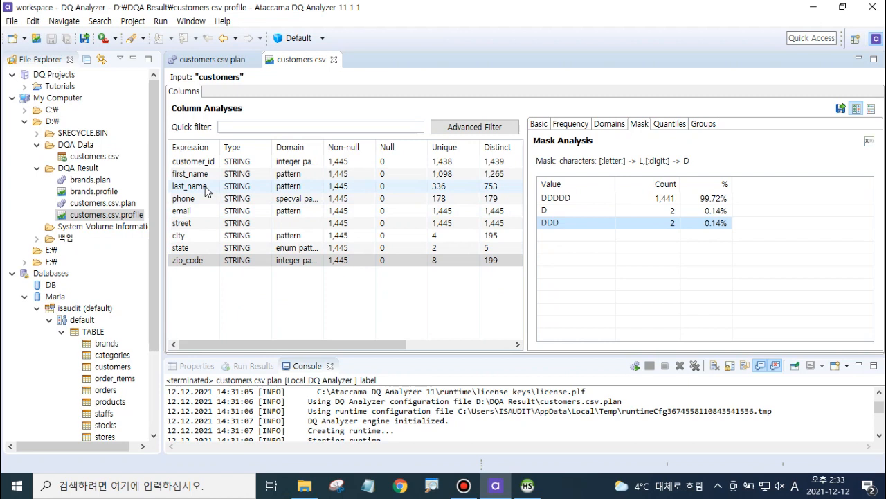
# Step: Browse the mask analyses of the other columns, ending on the city column
pyautogui.click(209, 207)
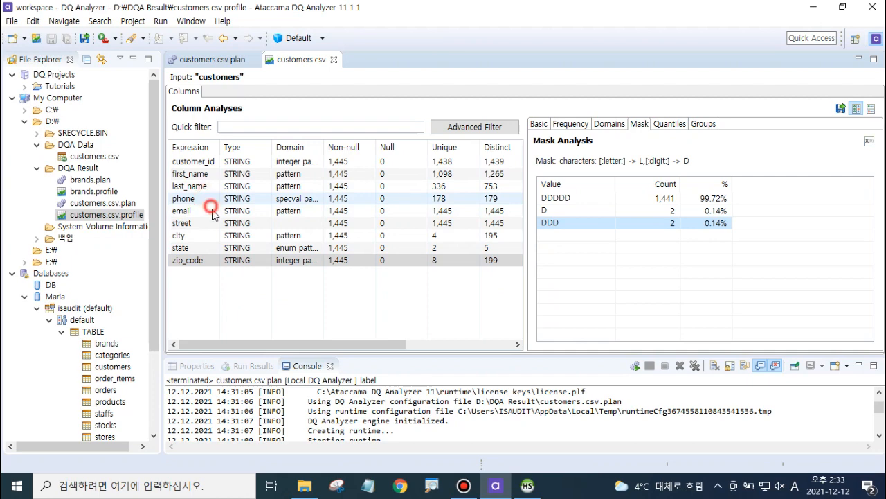
pyautogui.click(204, 260)
pyautogui.click(213, 199)
pyautogui.click(213, 211)
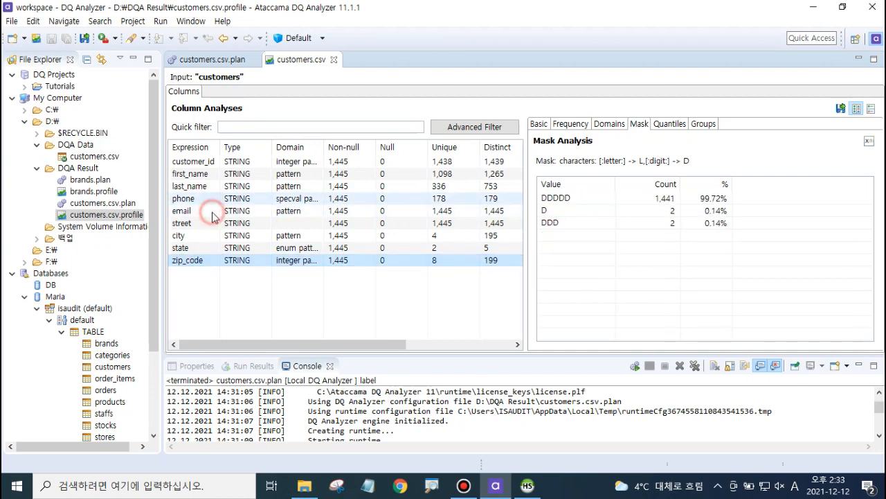
pyautogui.click(211, 260)
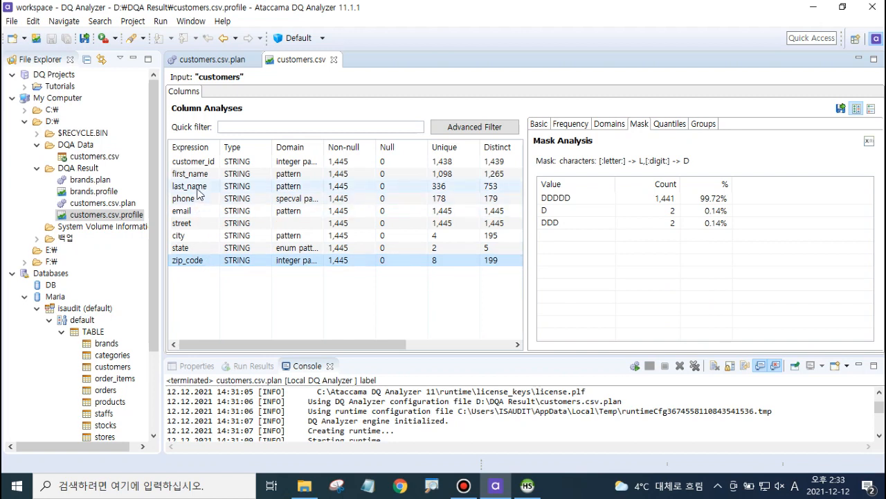
pyautogui.click(198, 188)
pyautogui.click(198, 236)
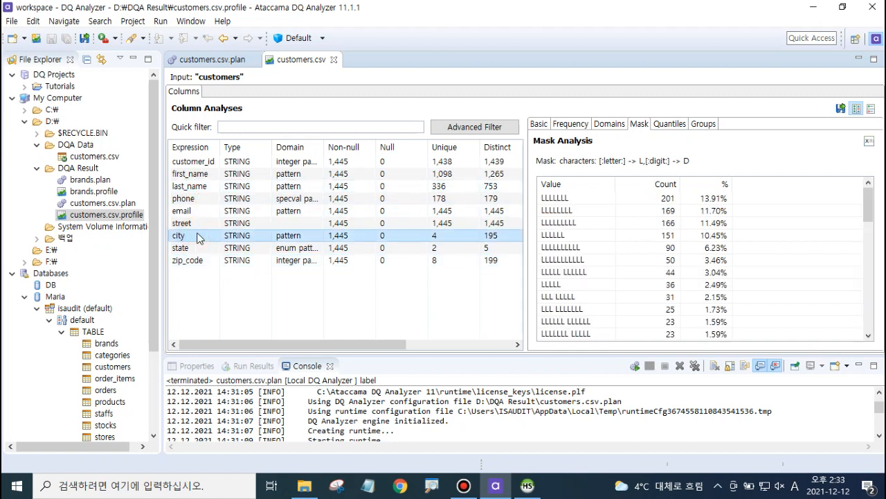